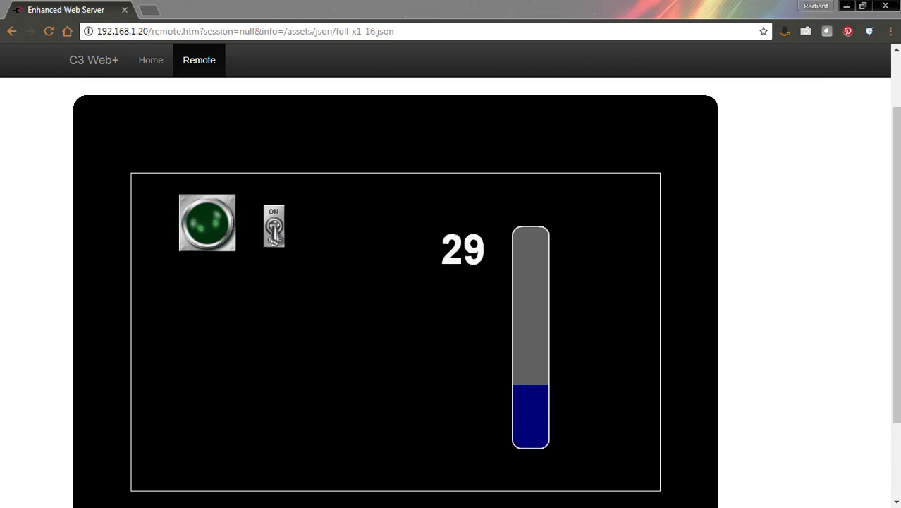
# Switch the remote page's toggle on to light the green indicator, then off again.
pyautogui.click(273, 225)
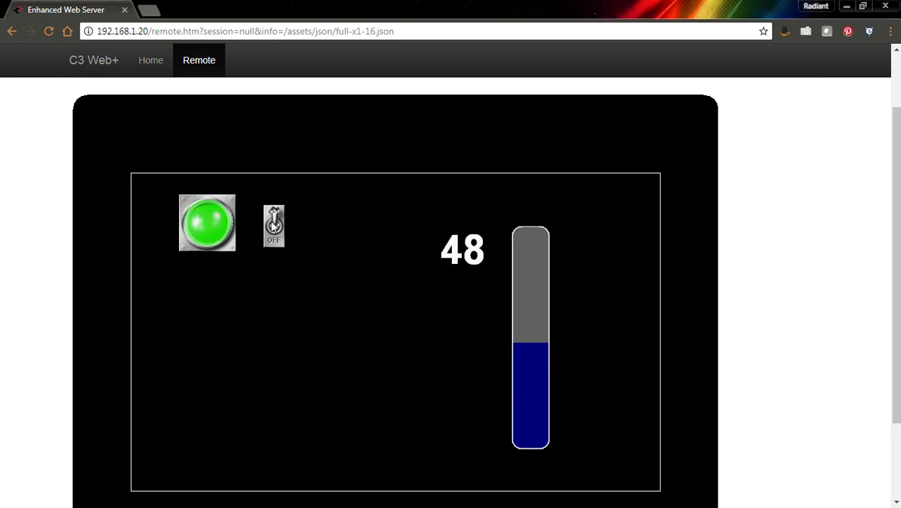
pyautogui.click(272, 244)
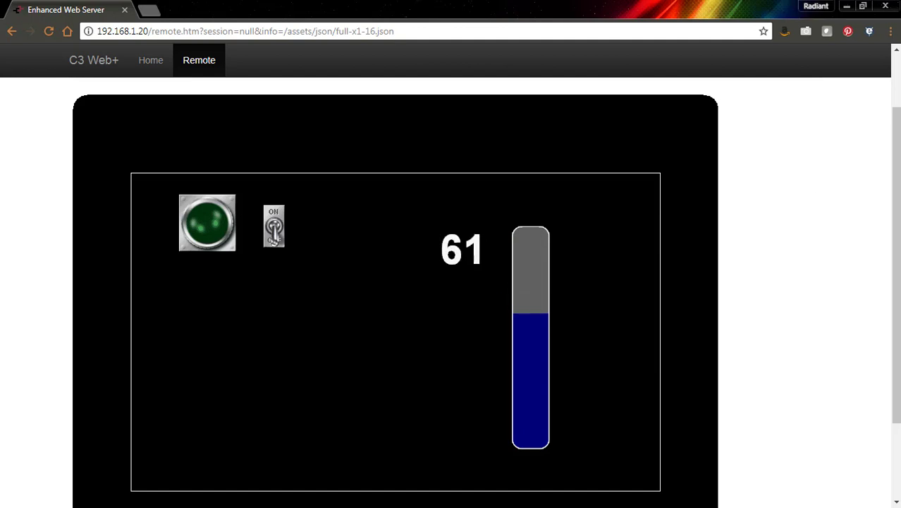
# Create a new numeric data tag named setpoint.
pyautogui.hotkey('alt', 'Tab')
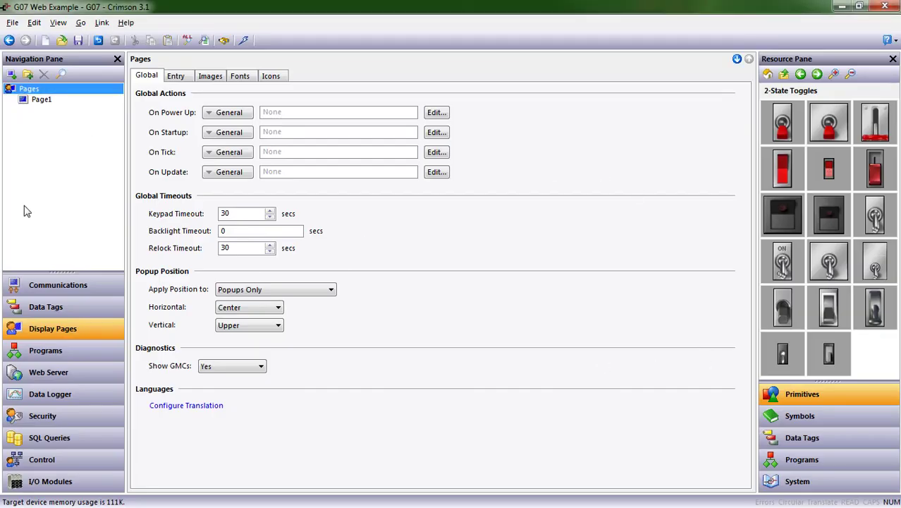
pyautogui.click(77, 310)
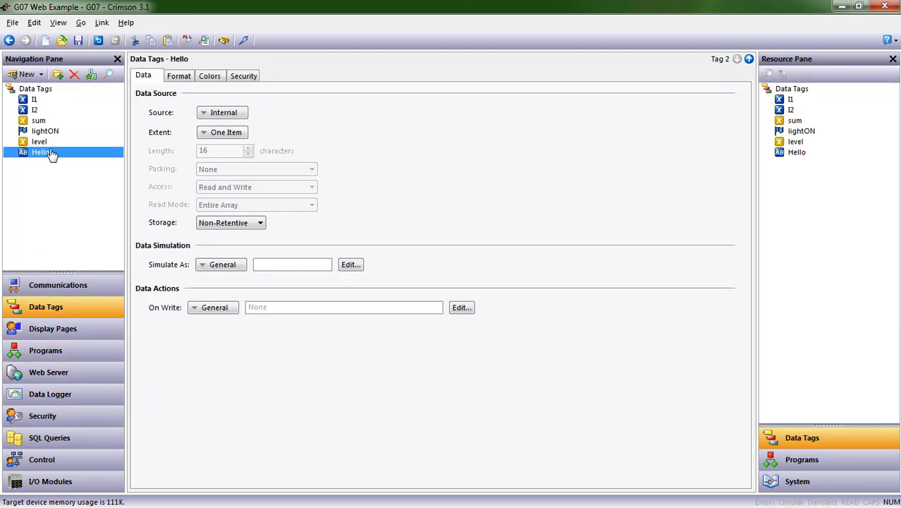
pyautogui.click(41, 74)
pyautogui.click(48, 90)
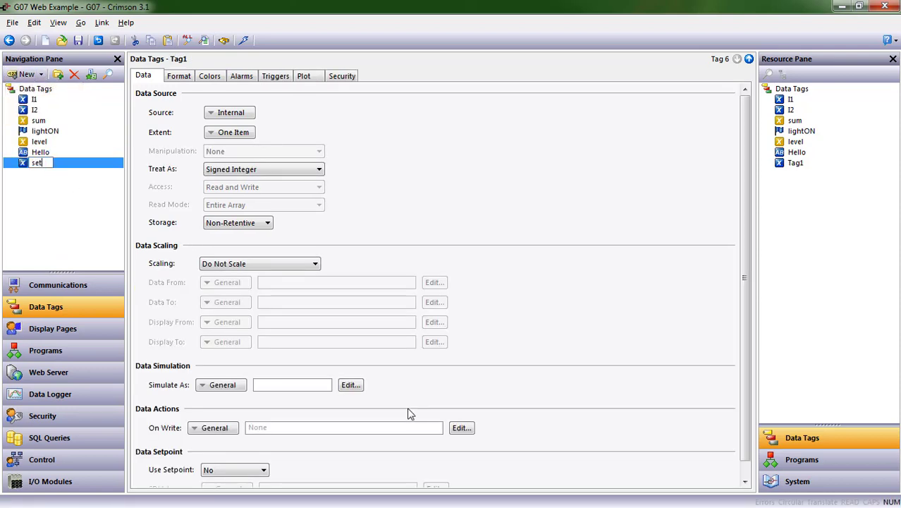
pyautogui.write('setpoint')
pyautogui.press('Return')
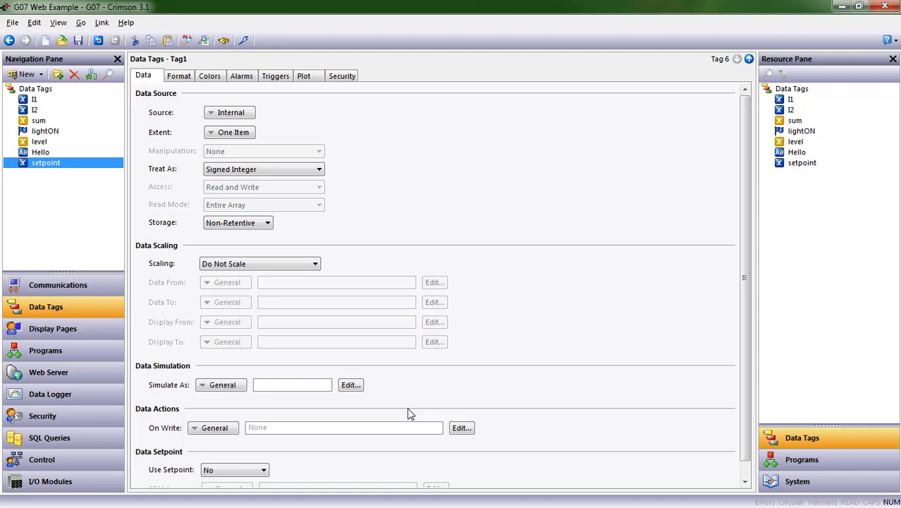
# Add a second numeric data tag named maxLevel.
pyautogui.click(24, 74)
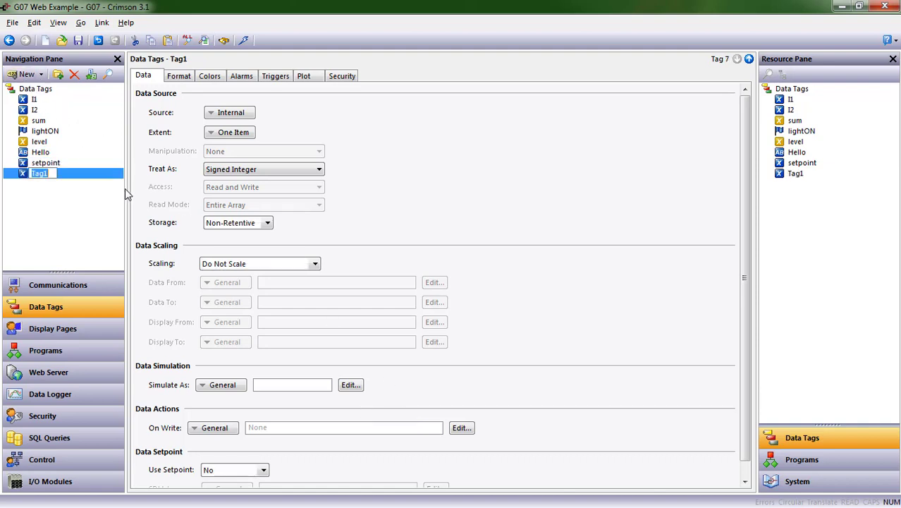
pyautogui.write('maxLevel')
pyautogui.press('Return')
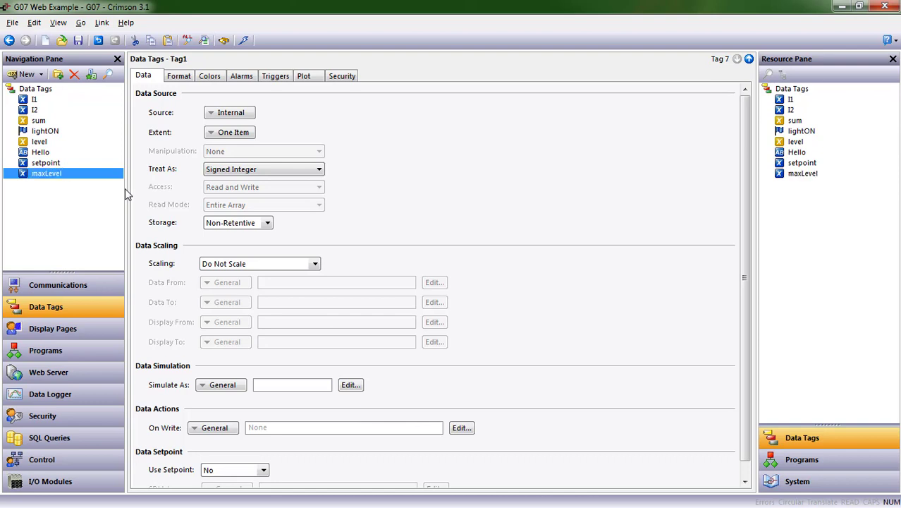
# Set the level tag's Maximum Value to maxLevel on its Format tab.
pyautogui.click(99, 153)
pyautogui.click(99, 143)
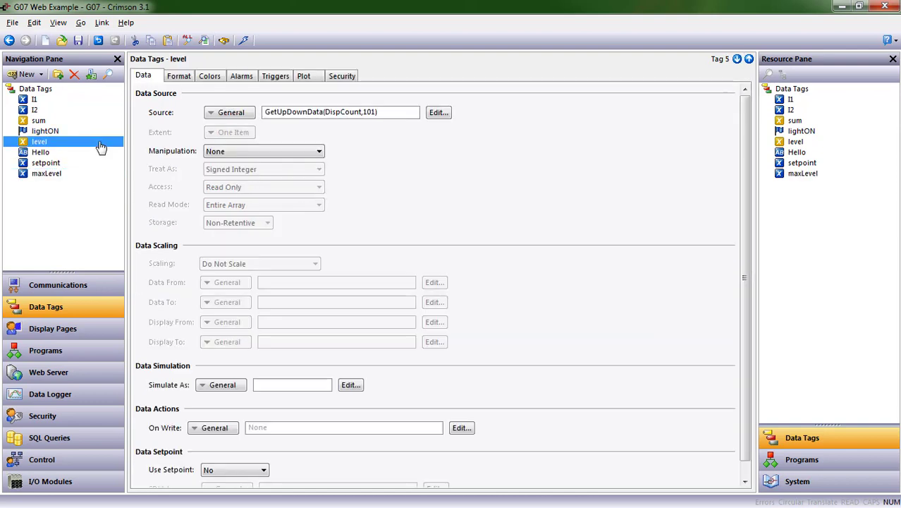
pyautogui.click(179, 75)
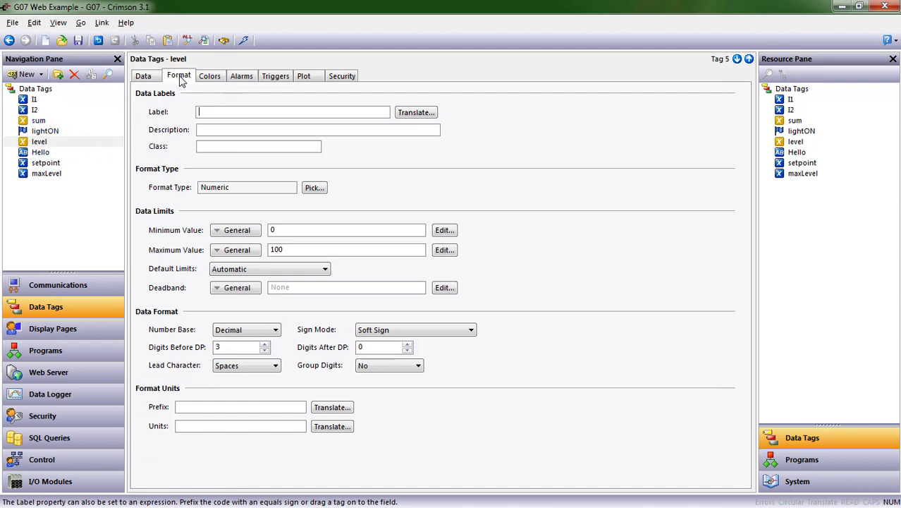
pyautogui.click(283, 248)
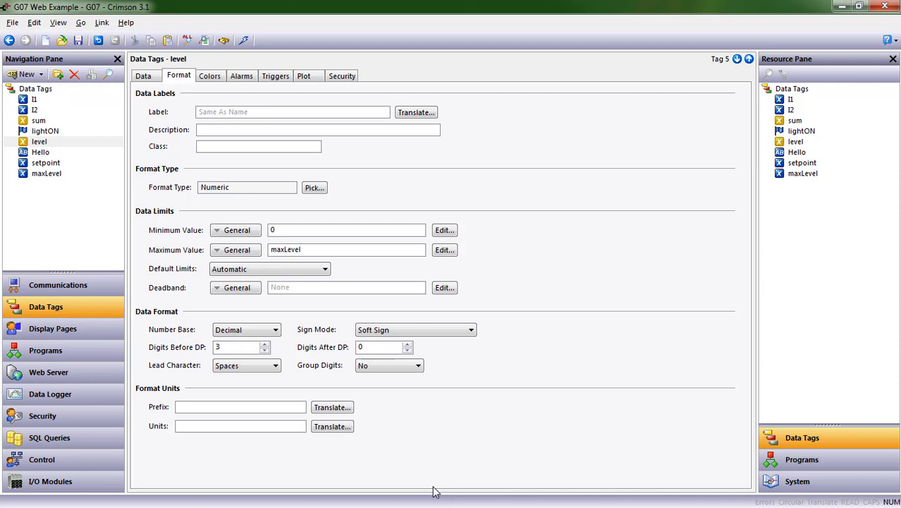
pyautogui.press('Return')
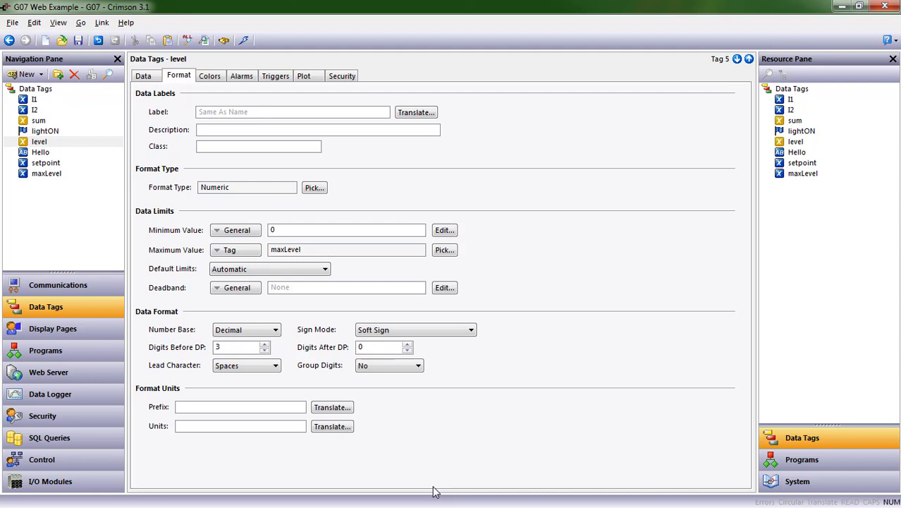
# Change the maxLevel tag's data Source from Internal to General.
pyautogui.click(60, 174)
pyautogui.click(143, 76)
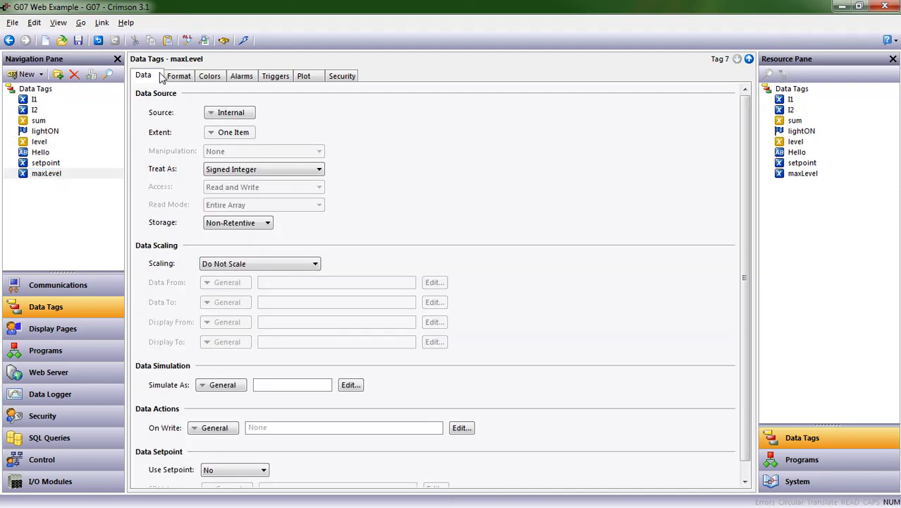
pyautogui.click(250, 115)
pyautogui.click(238, 143)
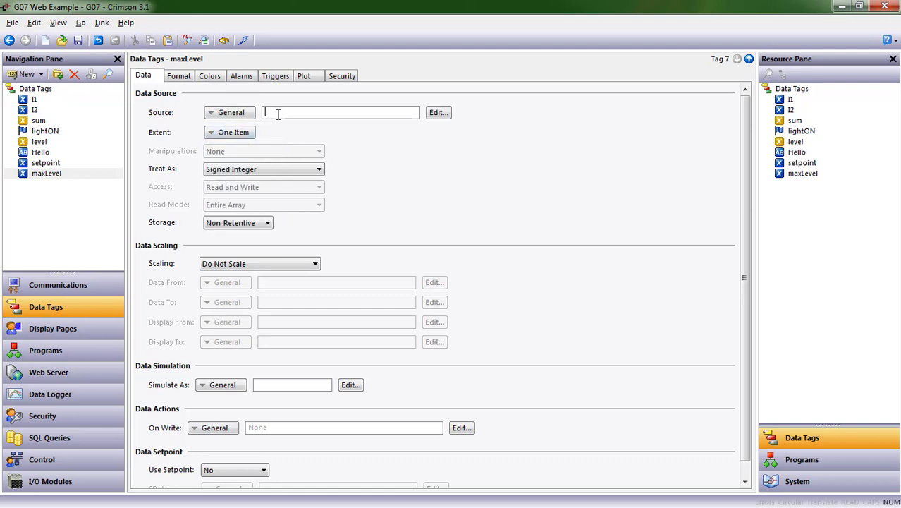
# Open Page1 and move the level counter and tank bar together to the left.
pyautogui.click(70, 329)
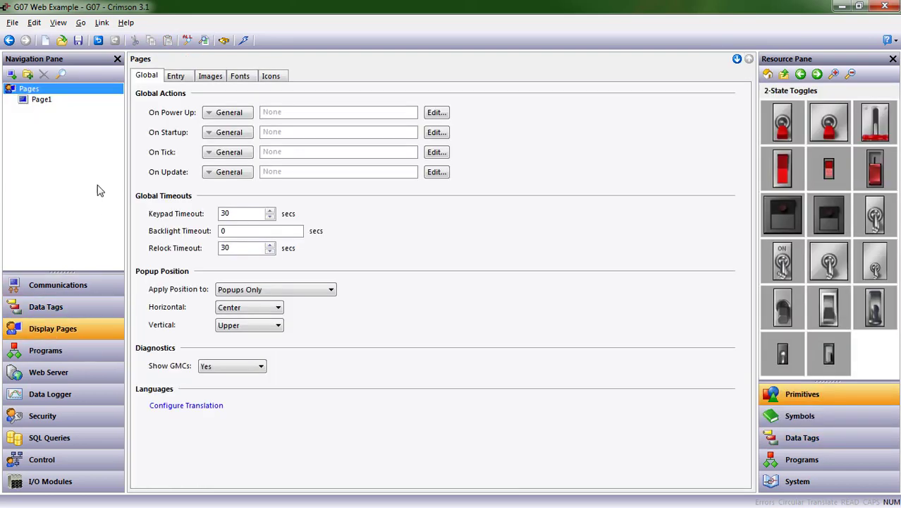
pyautogui.click(83, 100)
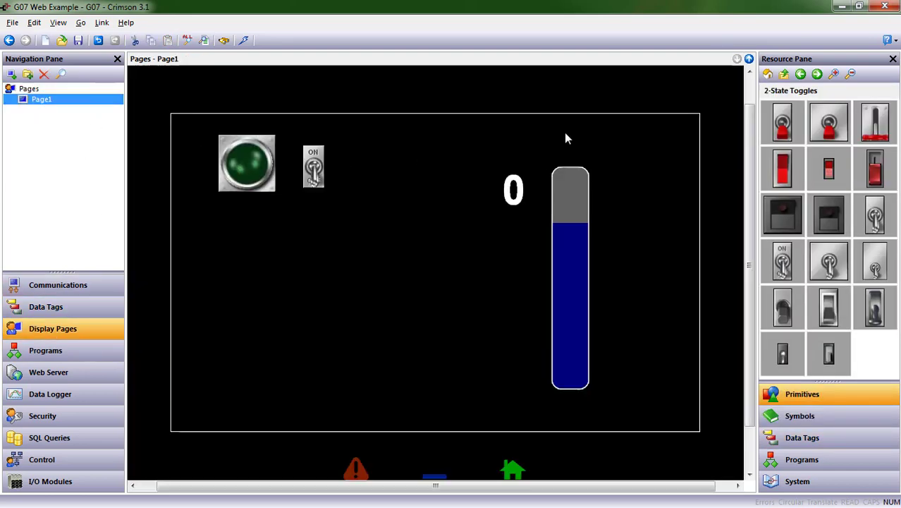
pyautogui.moveTo(455, 135); pyautogui.dragTo(674, 442)
pyautogui.keyDown('shift'); pyautogui.click(497, 196); pyautogui.keyUp('shift')
pyautogui.moveTo(571, 279); pyautogui.dragTo(331, 317)
pyautogui.click(426, 246)
# Nudge the green light, toggle and tank bar slightly upward.
pyautogui.moveTo(409, 121); pyautogui.dragTo(139, 200)
pyautogui.moveTo(246, 174); pyautogui.dragTo(247, 168)
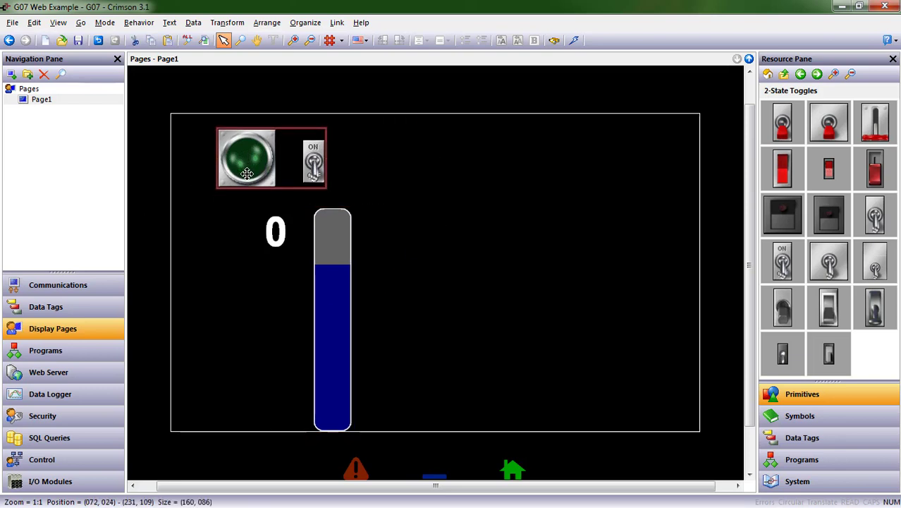
pyautogui.click(489, 161)
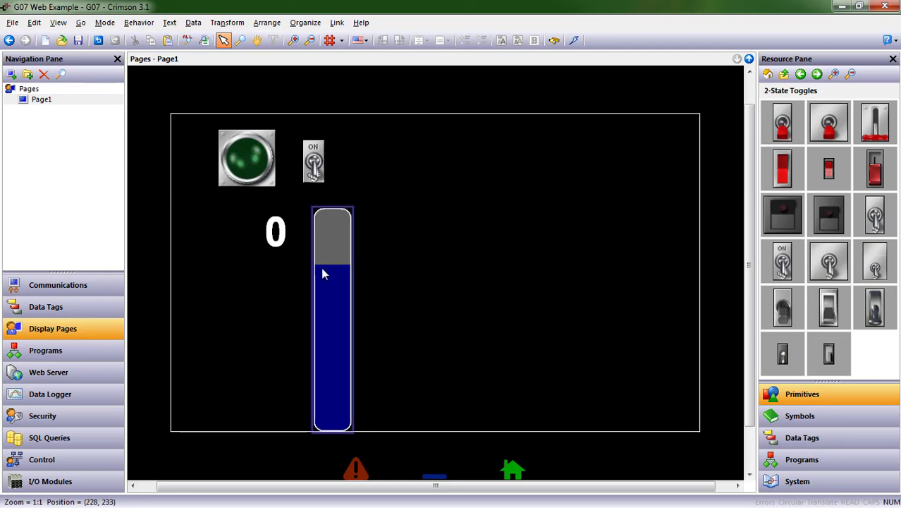
pyautogui.moveTo(322, 266); pyautogui.dragTo(322, 263)
pyautogui.click(409, 249)
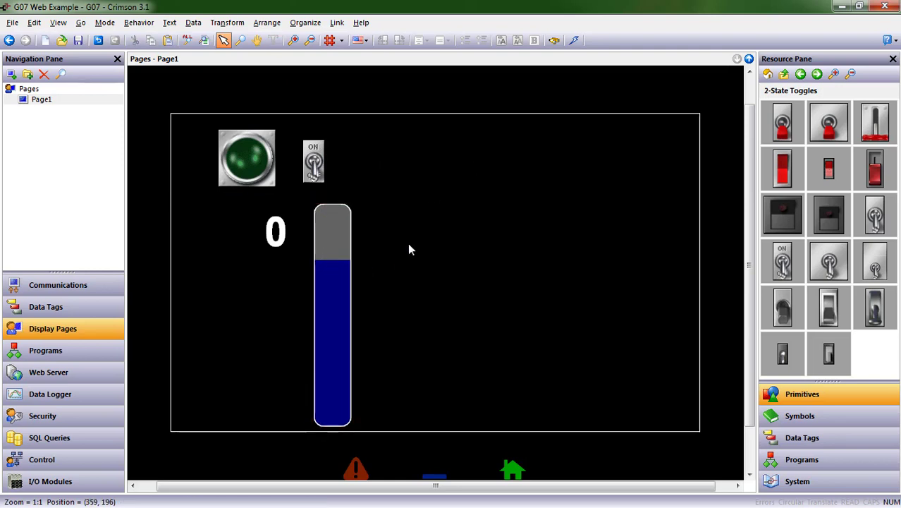
# Place the maxLevel tag on Page1 left of the tank bar with a larger font.
pyautogui.click(797, 448)
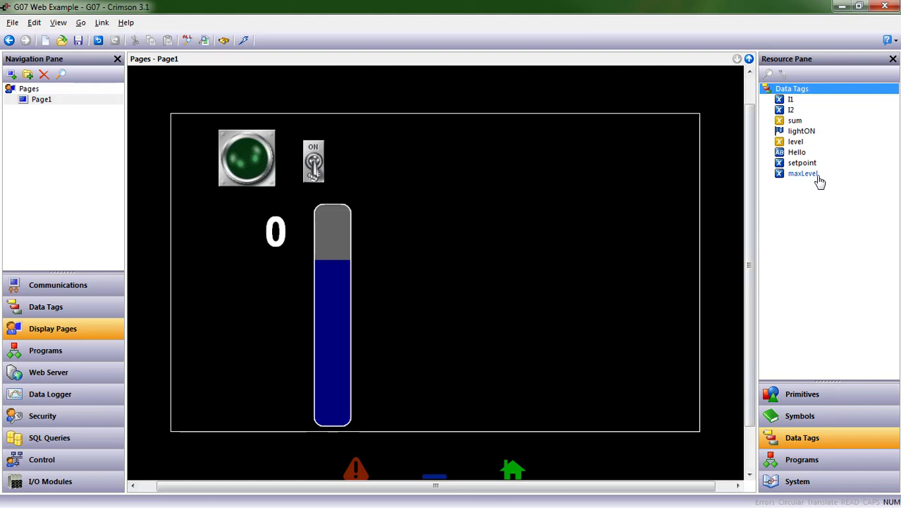
pyautogui.moveTo(802, 173); pyautogui.dragTo(299, 311)
pyautogui.click(501, 41)
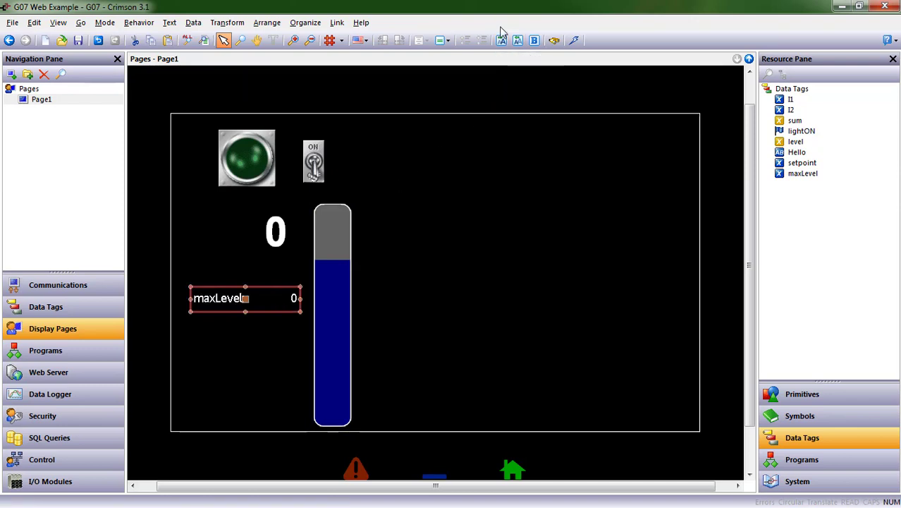
pyautogui.click(487, 311)
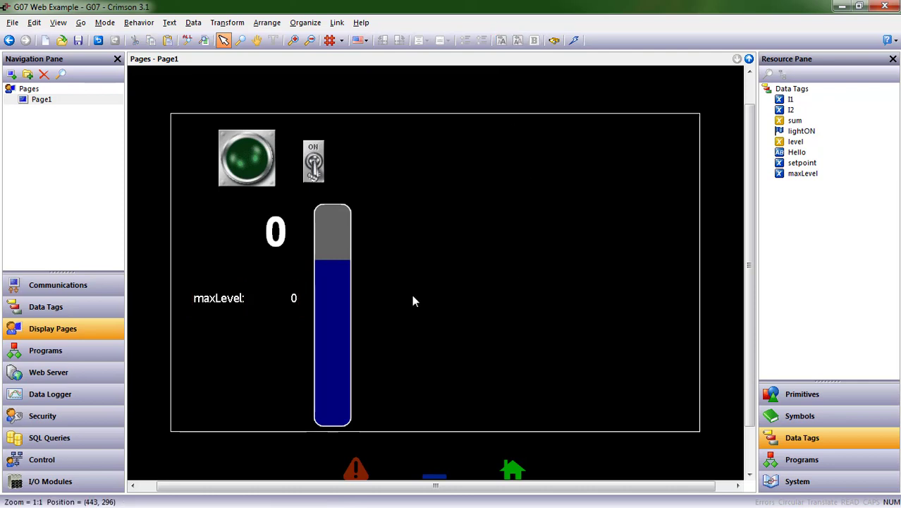
# Set the maxLevel data box's Operation to Data Entry in its properties.
pyautogui.click(240, 301)
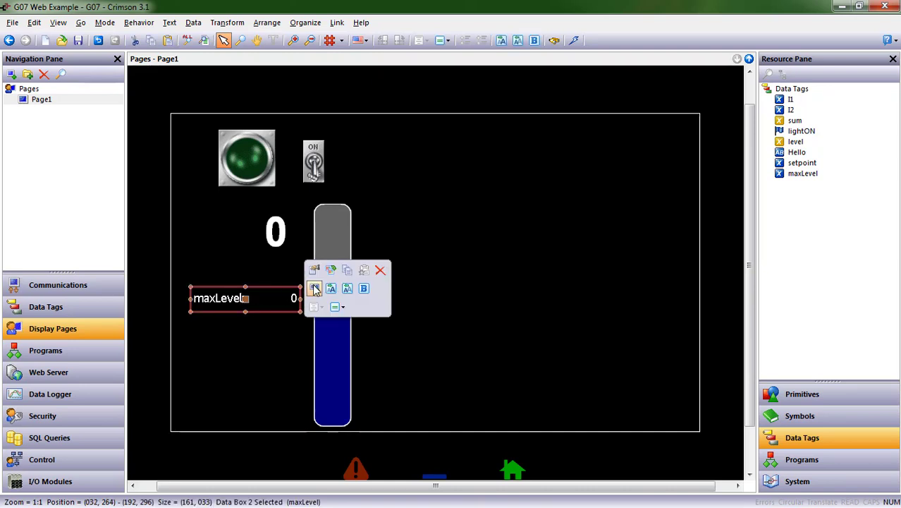
pyautogui.rightClick(249, 296)
pyautogui.click(286, 288)
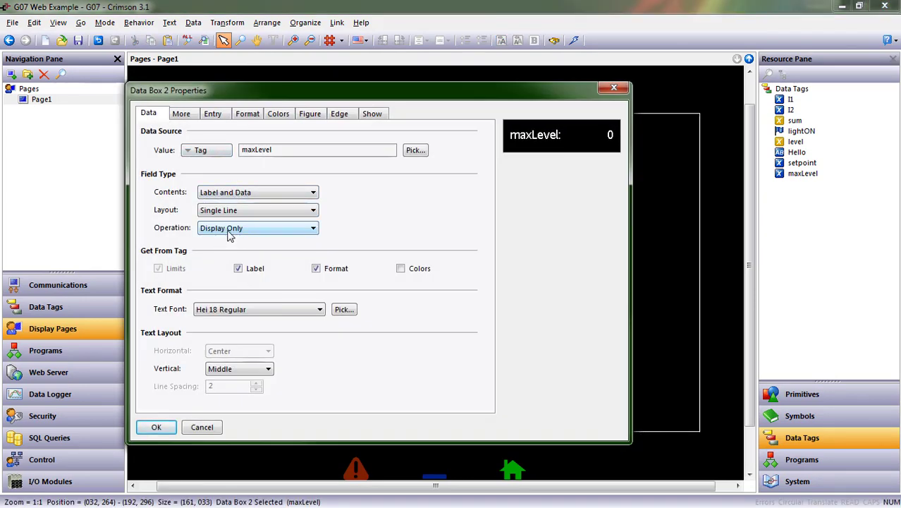
pyautogui.click(313, 228)
pyautogui.click(227, 250)
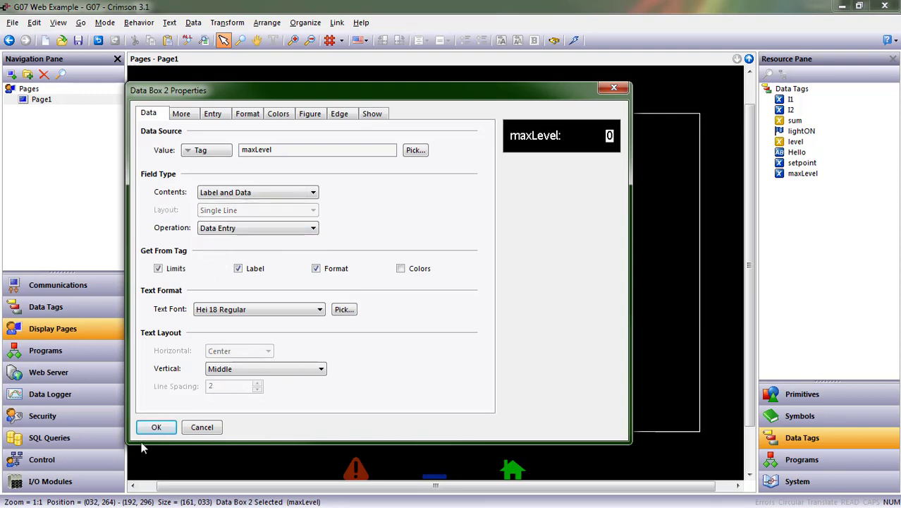
pyautogui.click(155, 427)
pyautogui.click(221, 365)
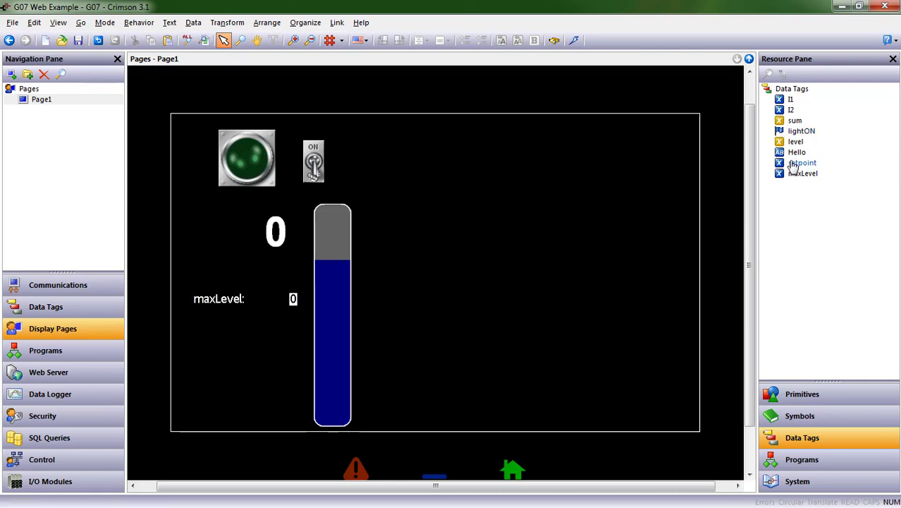
# Place setpoint below maxLevel and copy all formatting from the maxLevel box.
pyautogui.moveTo(792, 165); pyautogui.dragTo(228, 342)
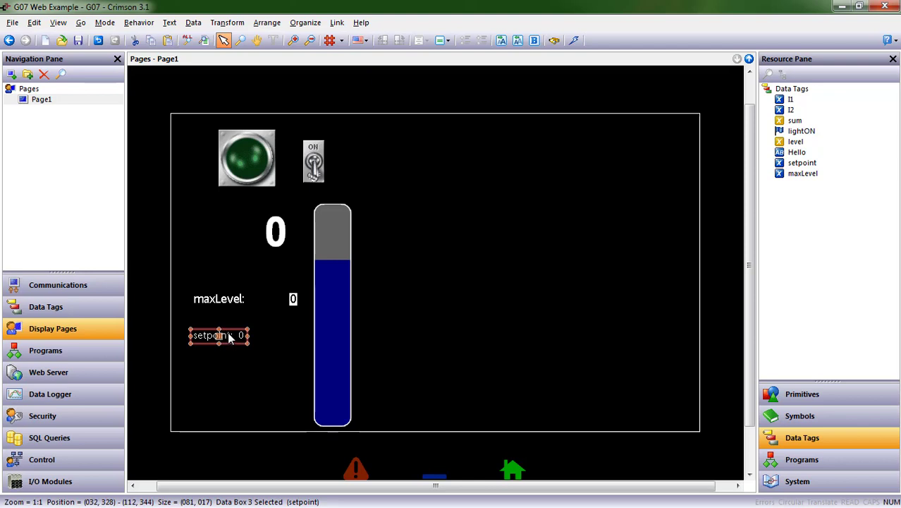
pyautogui.rightClick(226, 337)
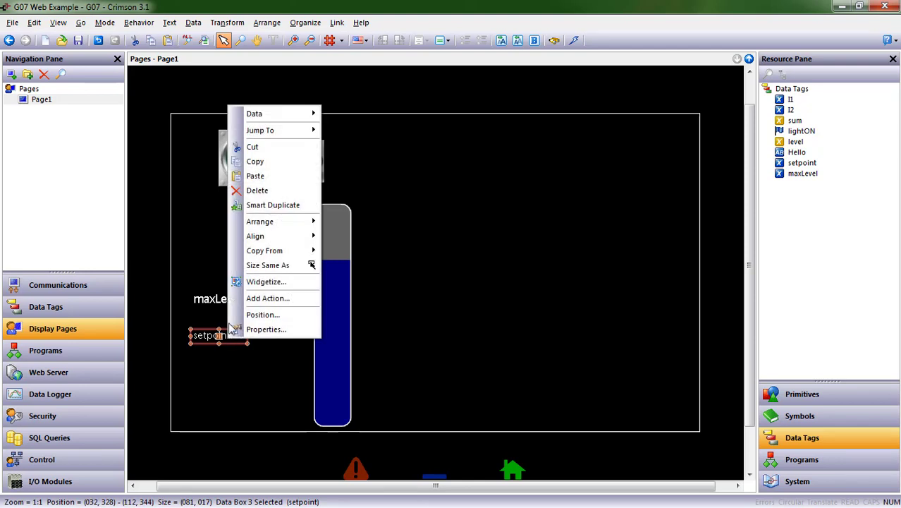
pyautogui.moveTo(251, 252)
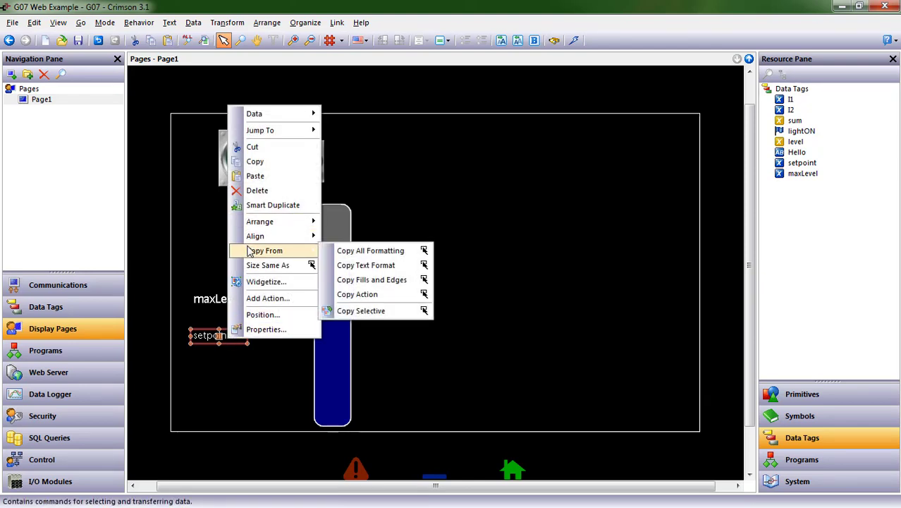
pyautogui.click(336, 251)
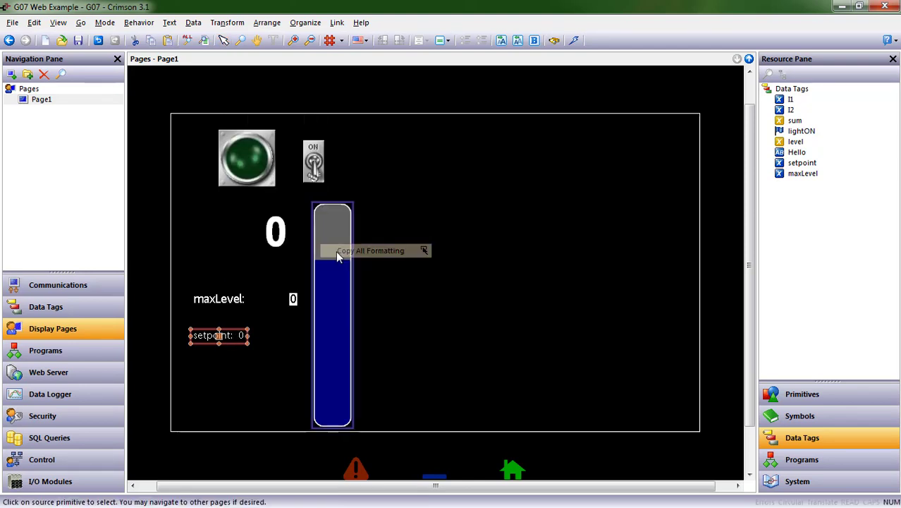
pyautogui.click(244, 300)
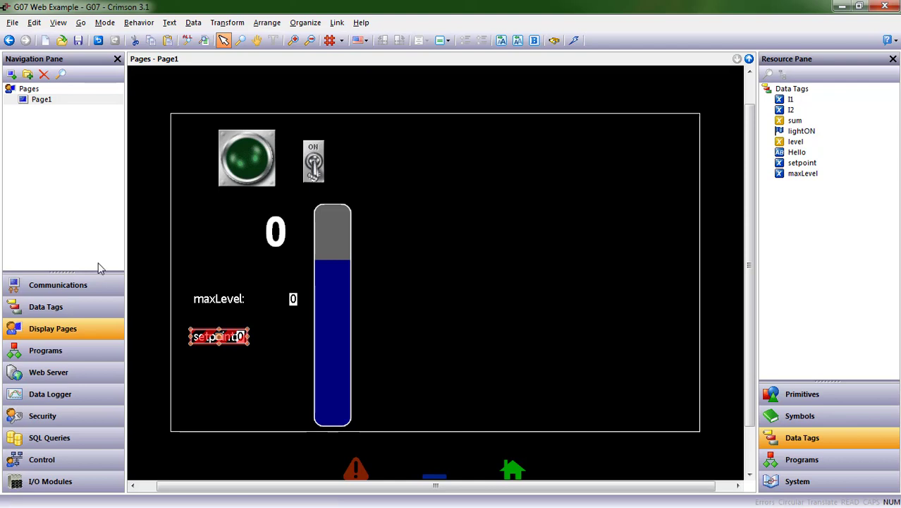
# Make the setpoint box the same size as the maxLevel box.
pyautogui.rightClick(246, 339)
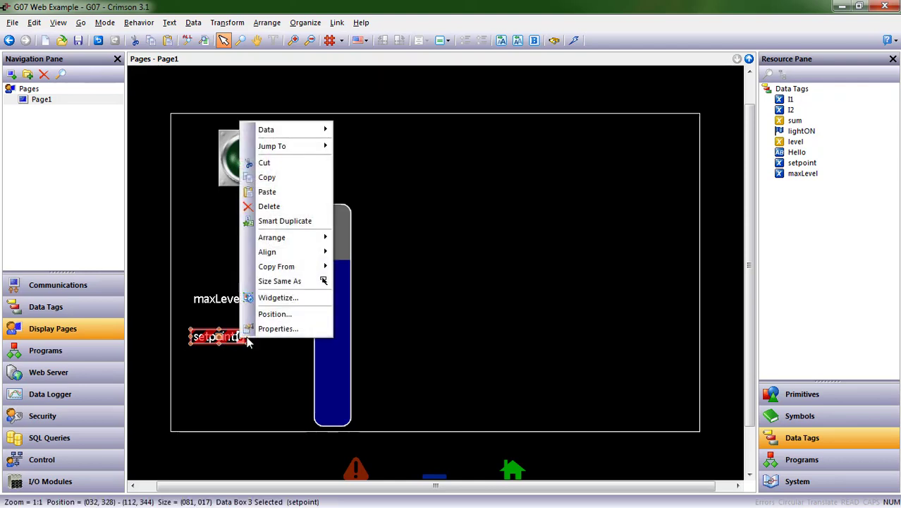
pyautogui.click(301, 280)
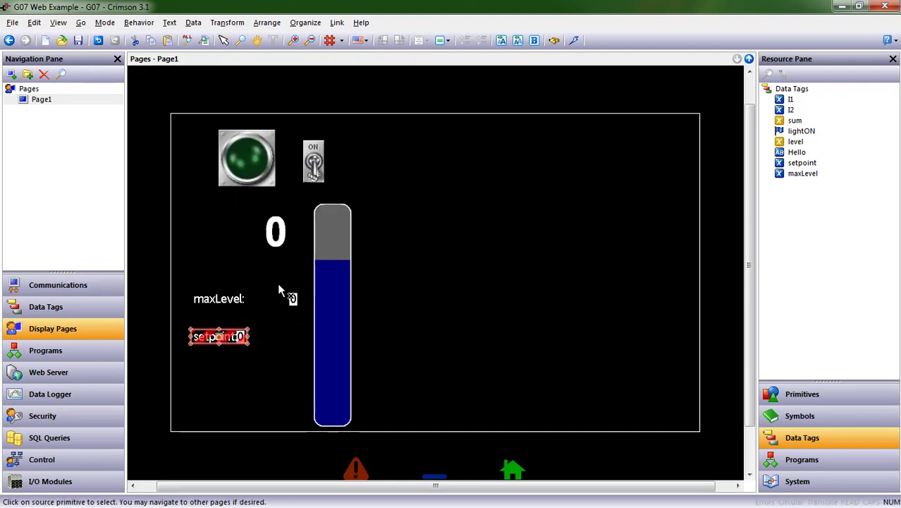
pyautogui.click(247, 301)
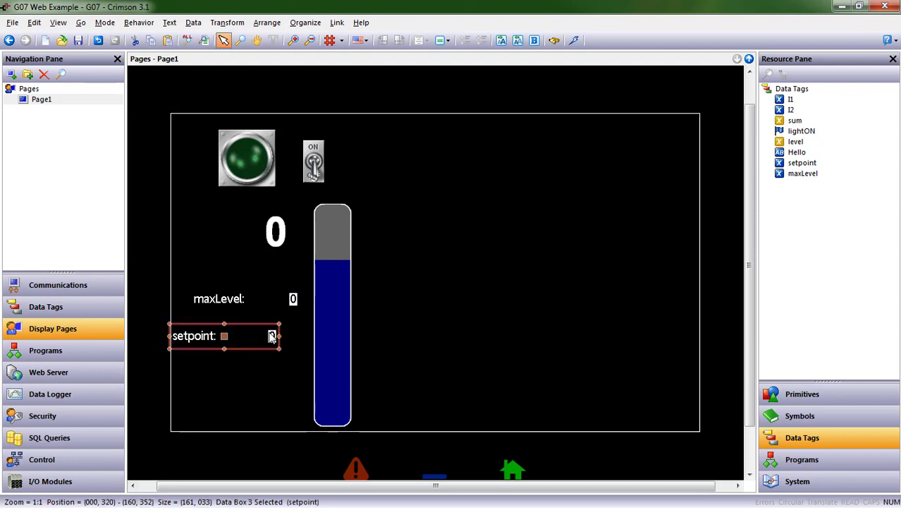
# Align the setpoint box's left edge with the maxLevel box.
pyautogui.rightClick(228, 339)
pyautogui.moveTo(287, 248)
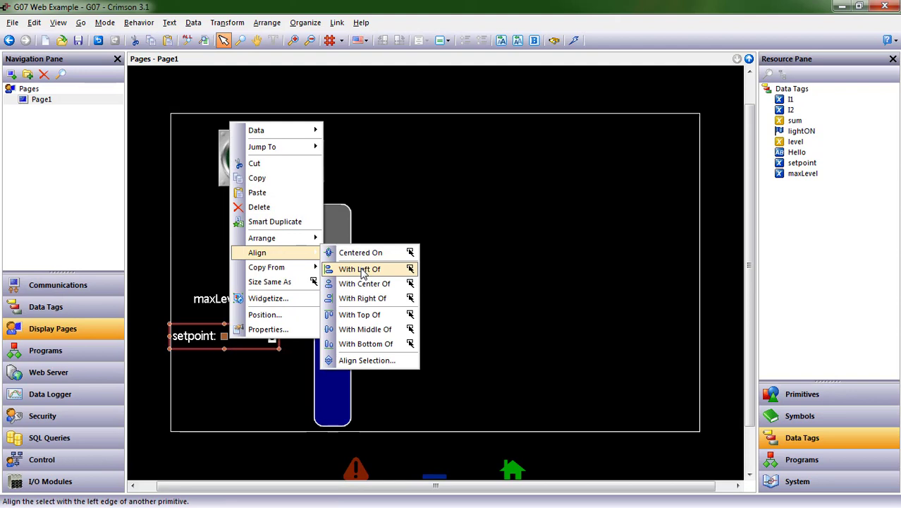
pyautogui.click(360, 268)
pyautogui.click(238, 304)
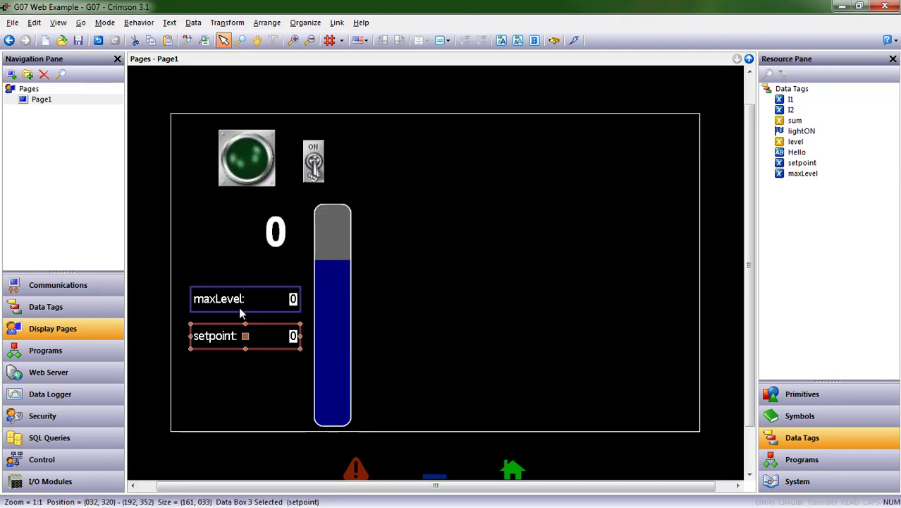
pyautogui.click(246, 423)
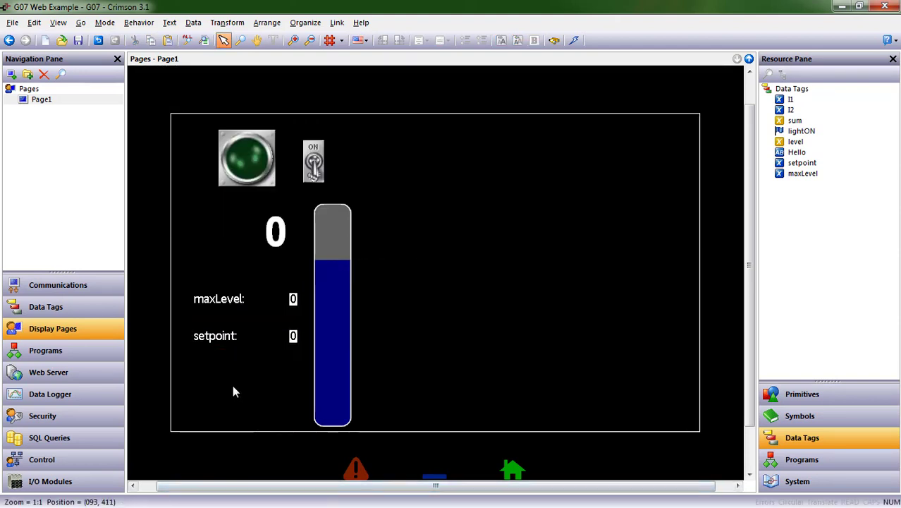
pyautogui.click(294, 339)
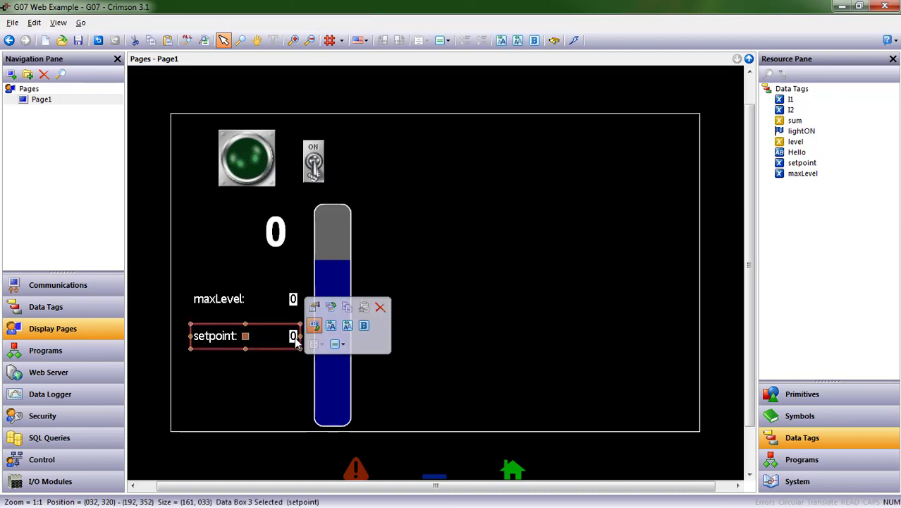
pyautogui.doubleClick(294, 336)
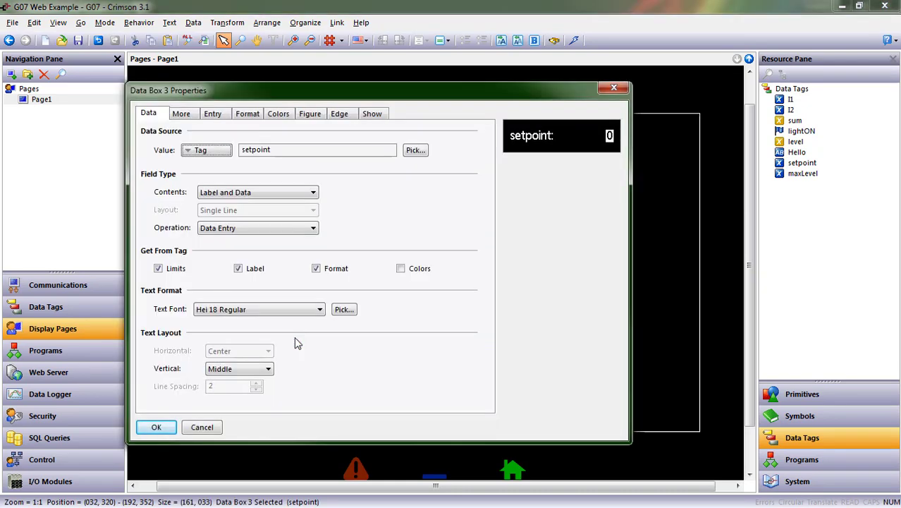
pyautogui.press('Escape')
pyautogui.click(247, 356)
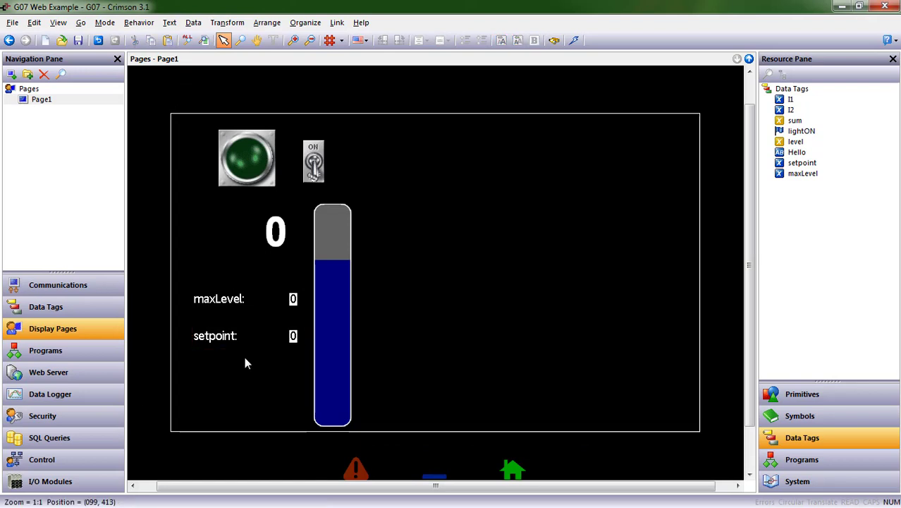
pyautogui.click(262, 337)
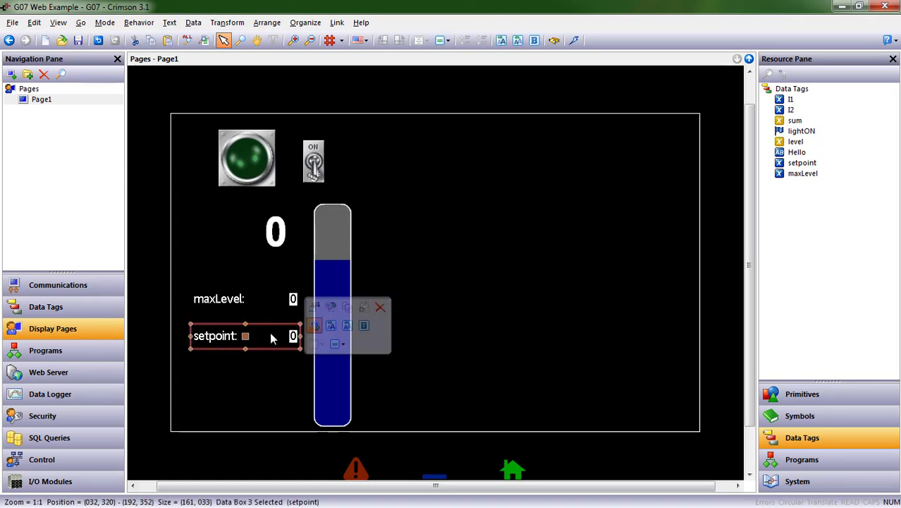
pyautogui.click(255, 389)
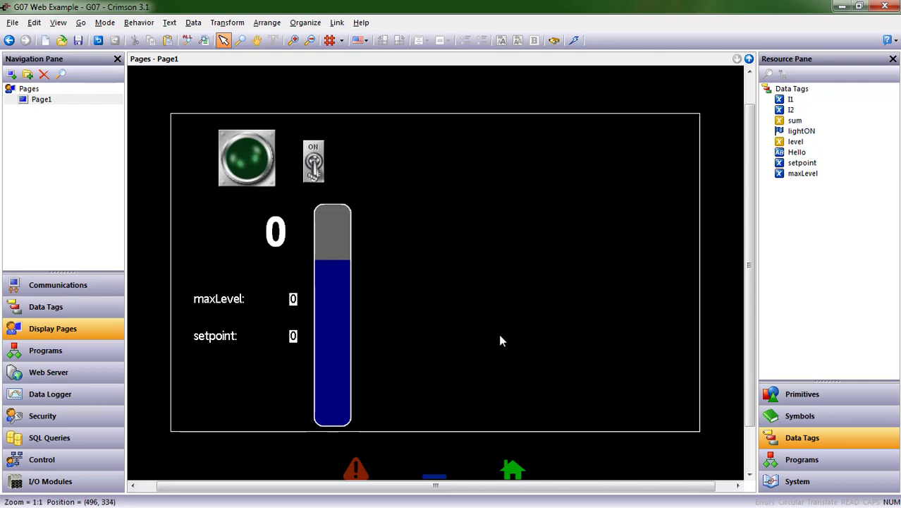
# In Data Tags, select lightON and set its Source dropdown to Complex.
pyautogui.click(92, 313)
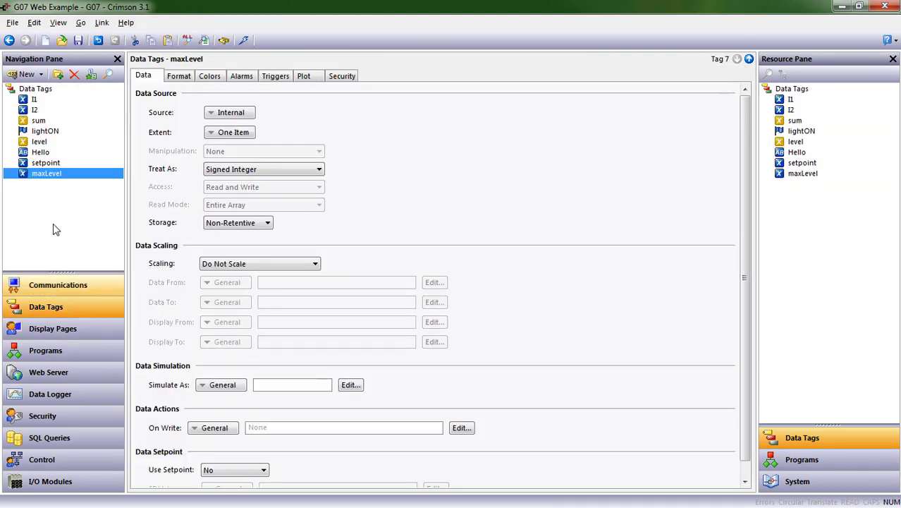
pyautogui.click(44, 132)
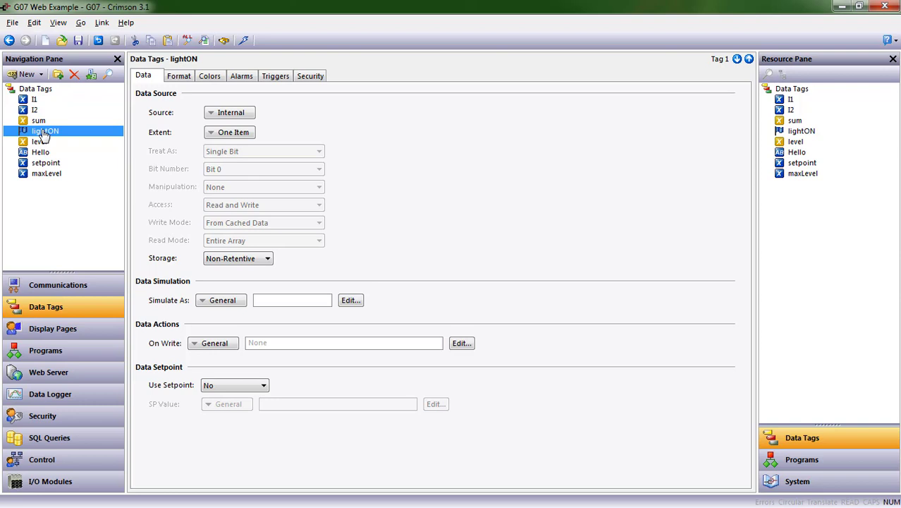
pyautogui.click(235, 115)
pyautogui.click(262, 158)
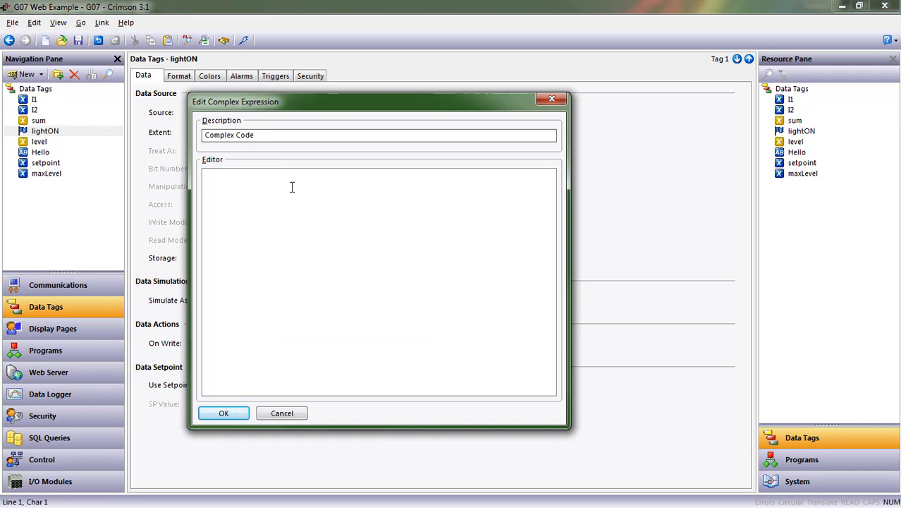
# Enter code returning true if level>=setpoint, else false, as lightON's expression and accept it.
pyautogui.write('if (level')
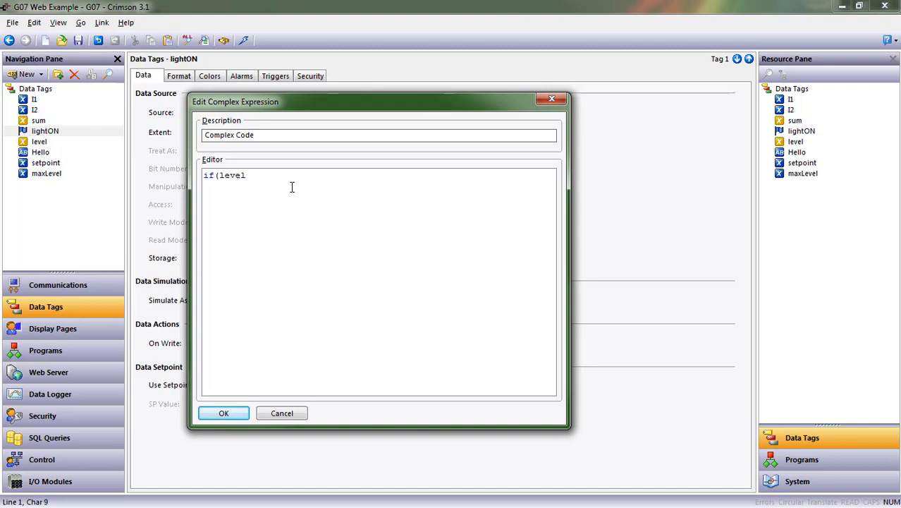
pyautogui.write('>=setpoin)')
pyautogui.press('Return')
pyautogui.write('{')
pyautogui.press('Return')
pyautogui.write('return true;')
pyautogui.press('Return')
pyautogui.write('else')
pyautogui.press('Return')
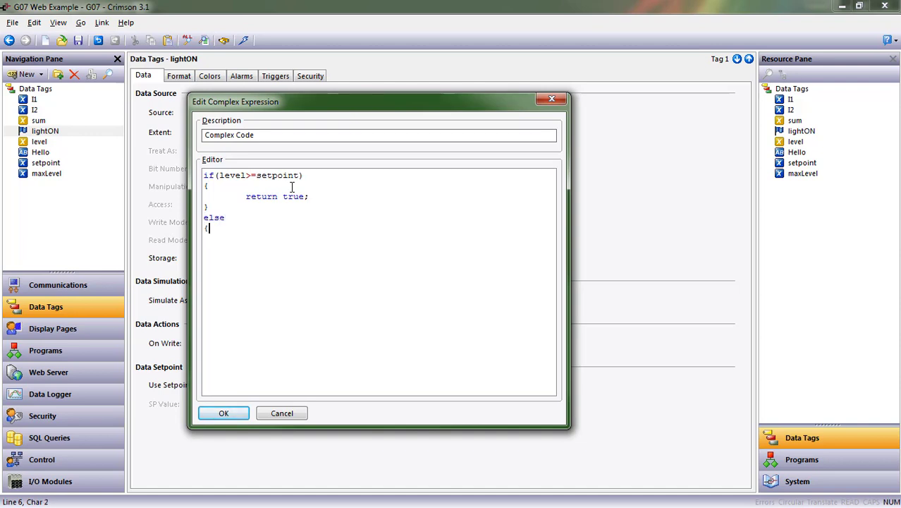
pyautogui.write('returnffalse;')
pyautogui.click(236, 414)
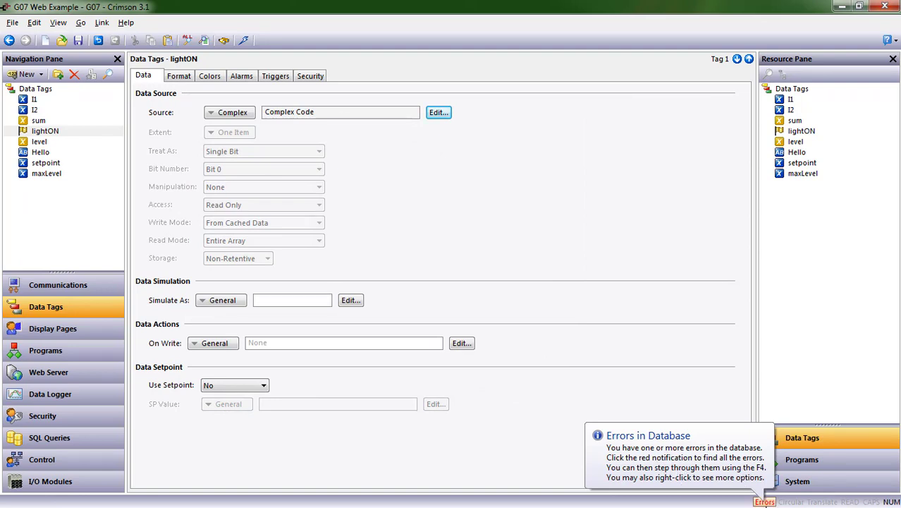
# Trace the Errors indicator to the 2-State Toggle, inspect its properties, and reselect it on Page1.
pyautogui.click(766, 501)
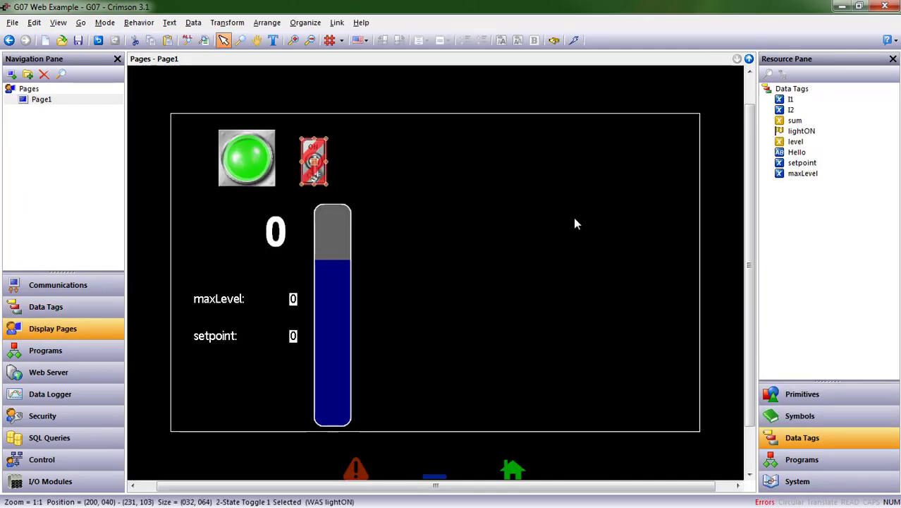
pyautogui.doubleClick(314, 163)
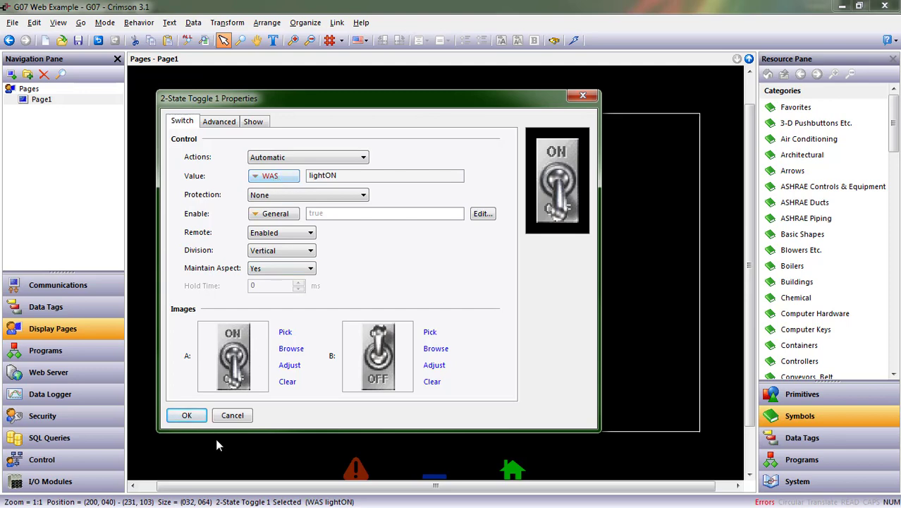
pyautogui.click(232, 414)
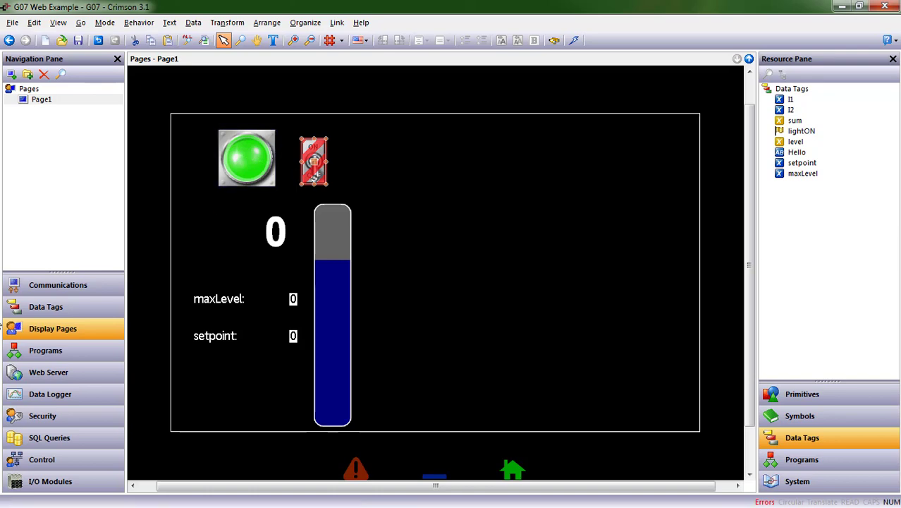
pyautogui.click(55, 306)
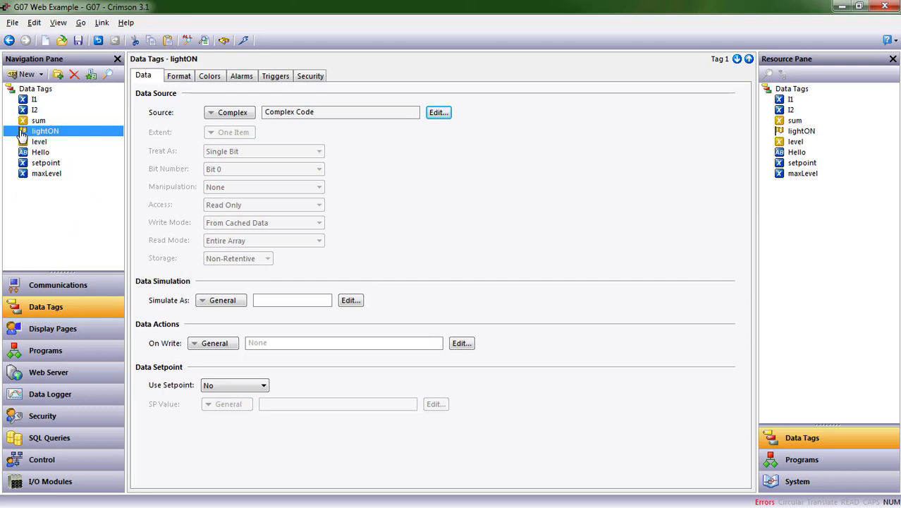
pyautogui.click(70, 329)
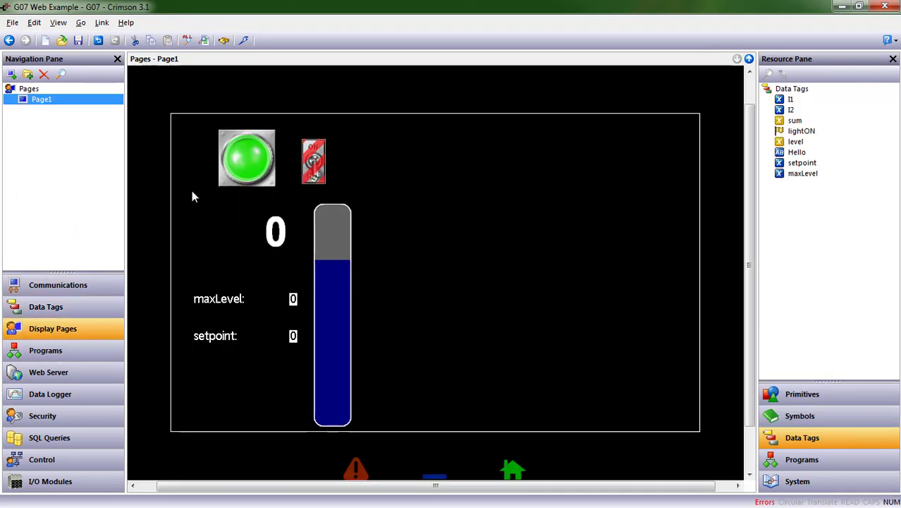
pyautogui.click(317, 161)
# Delete the toggle switch and move the green indicator next to the level counter.
pyautogui.press('Delete')
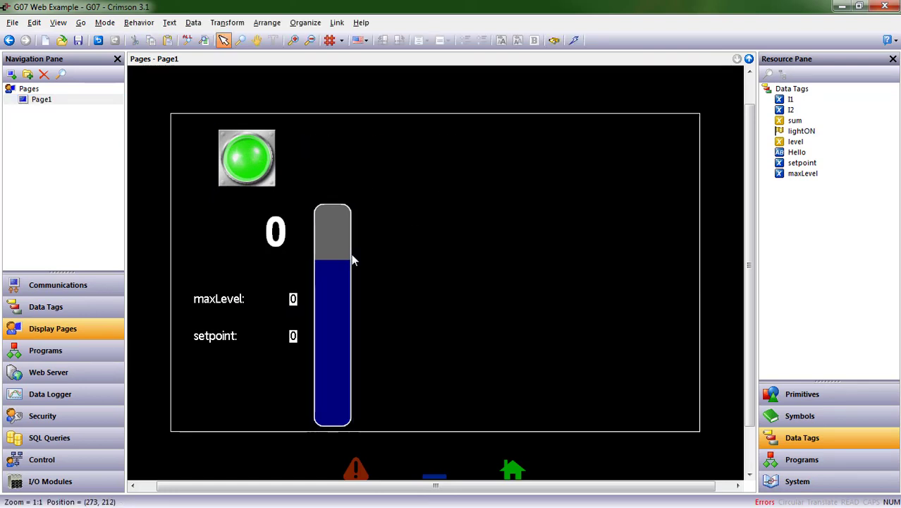
pyautogui.moveTo(260, 157); pyautogui.dragTo(226, 232)
pyautogui.press('Down')
pyautogui.press('Down')
pyautogui.press('Down')
pyautogui.press('Down')
pyautogui.press('Down')
pyautogui.press('Down')
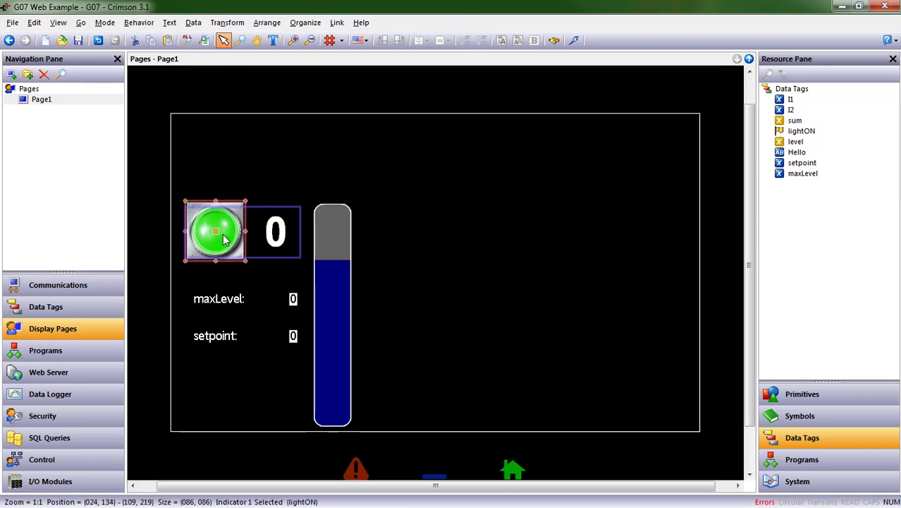
pyautogui.click(226, 132)
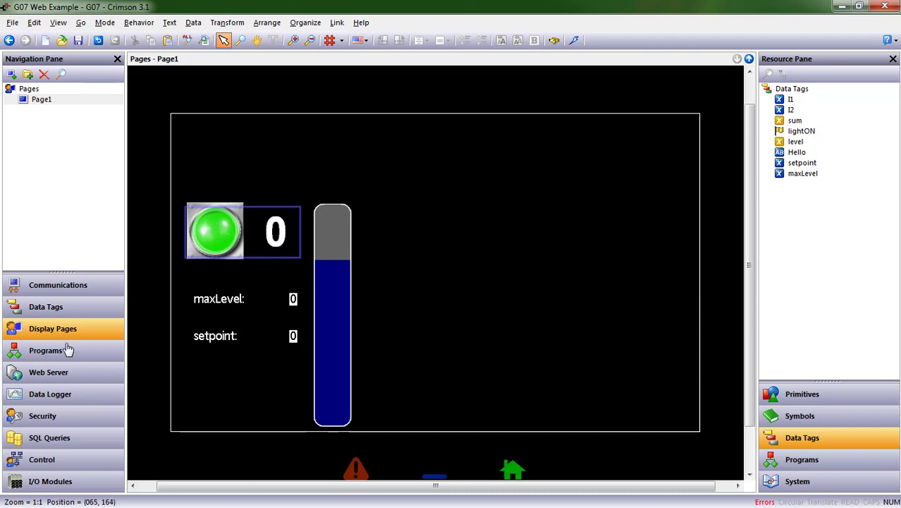
# Set the setpoint tag's simulated value to 50, then return to Display Pages.
pyautogui.click(100, 306)
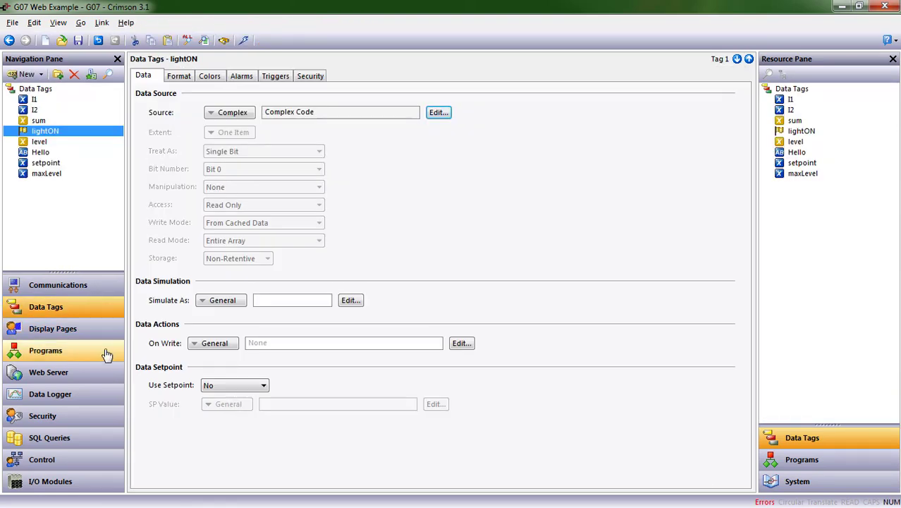
pyautogui.click(89, 165)
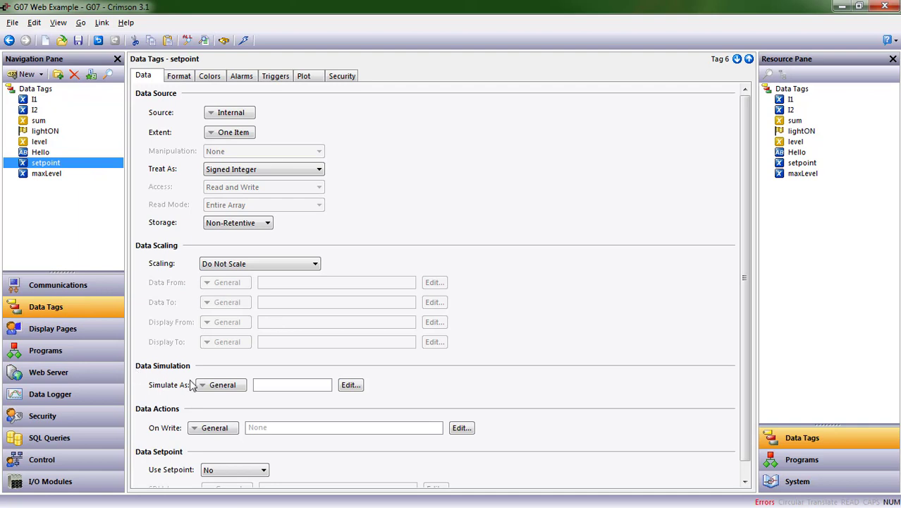
pyautogui.click(308, 384)
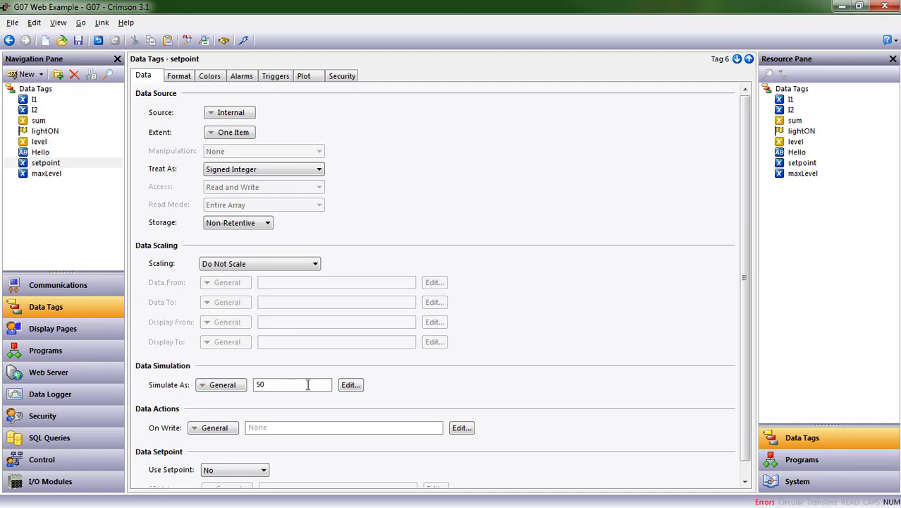
pyautogui.doubleClick(308, 384)
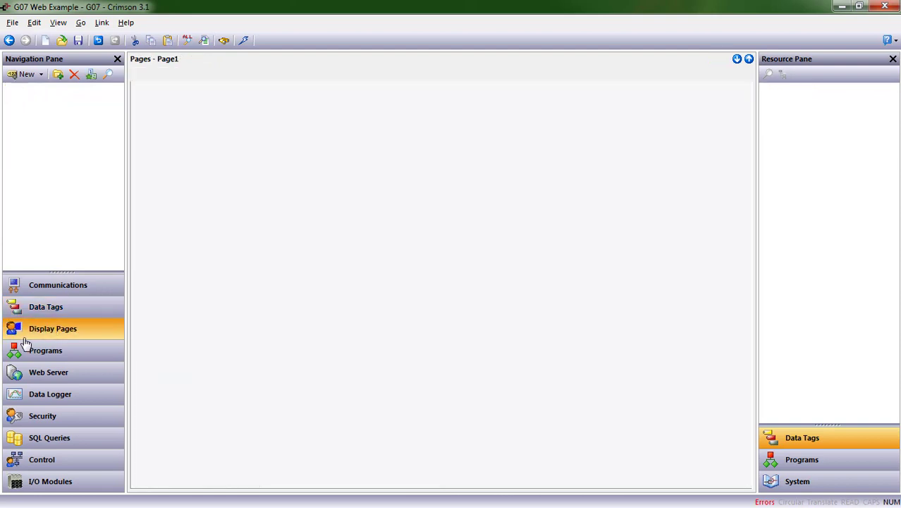
pyautogui.click(53, 327)
# On Page1, drag the level counter up so it sits above the green lamp.
pyautogui.click(515, 296)
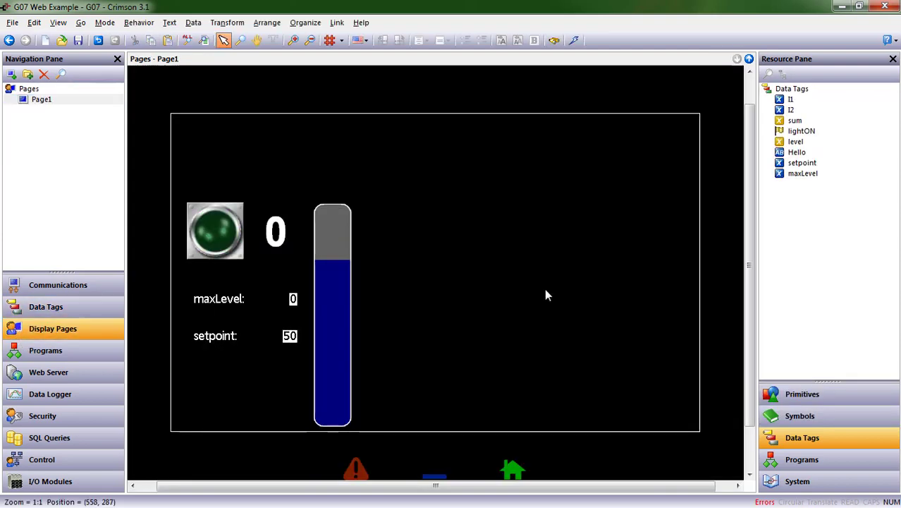
pyautogui.click(217, 236)
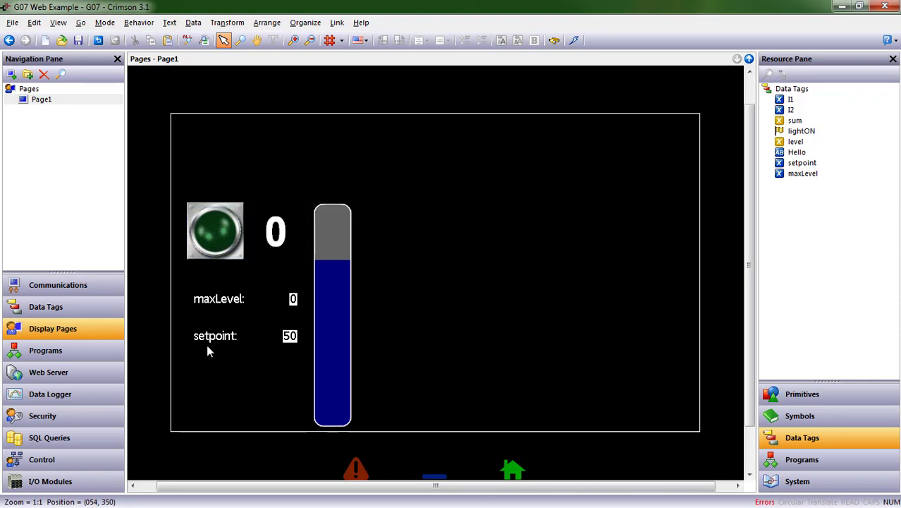
pyautogui.click(214, 233)
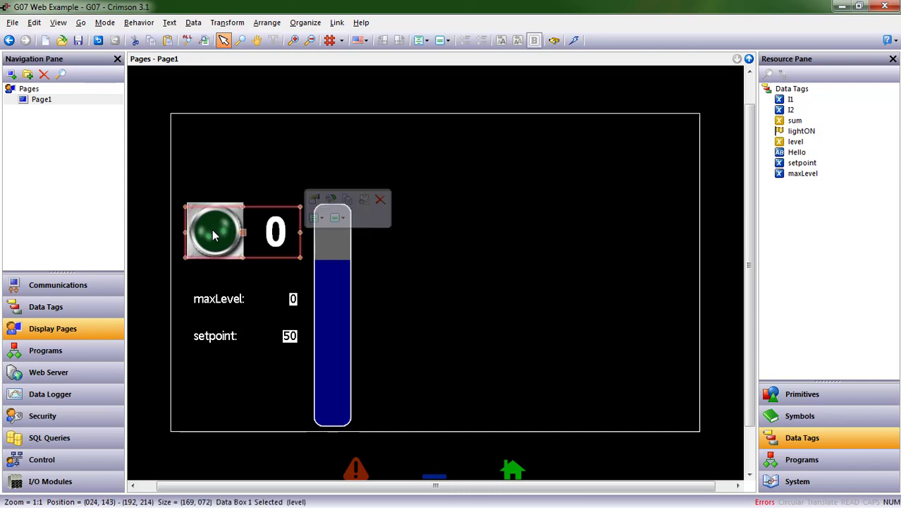
pyautogui.moveTo(214, 233); pyautogui.dragTo(213, 180)
pyautogui.click(258, 253)
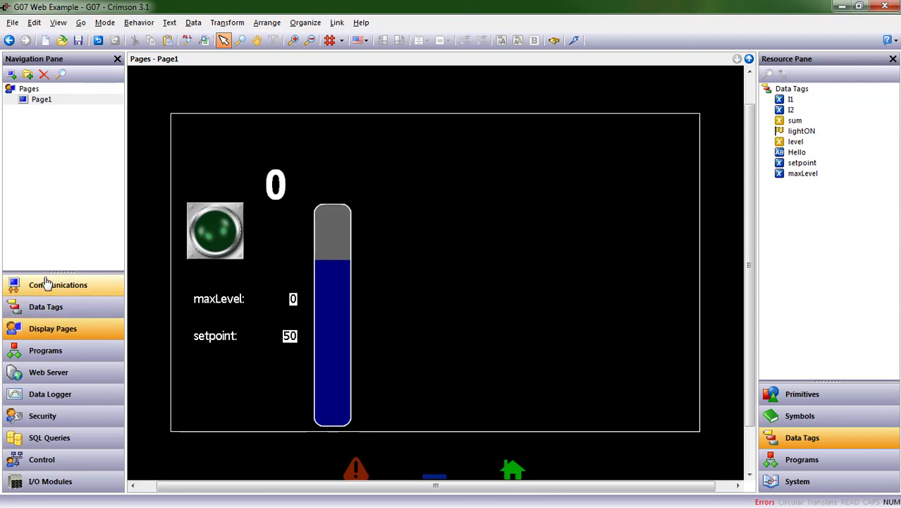
# Enter maxLevel=151, setpoint=30 as the pages' global On Startup action.
pyautogui.click(83, 90)
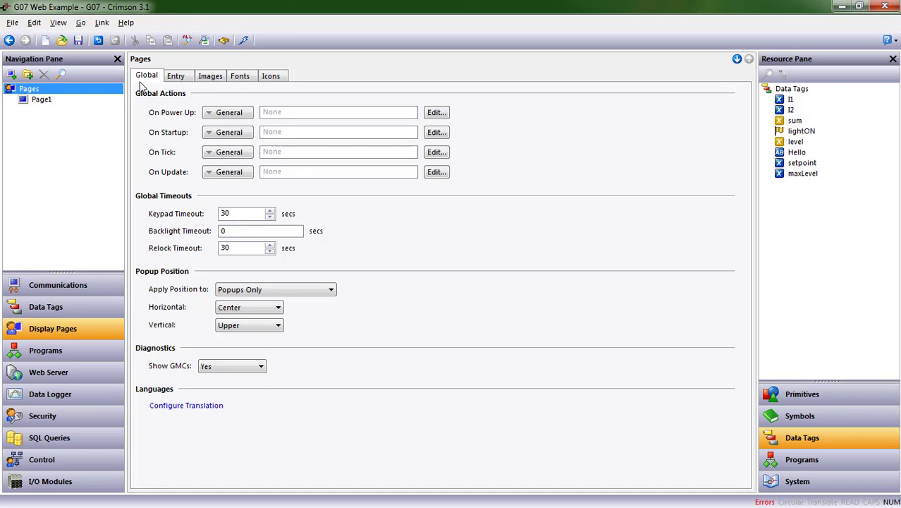
pyautogui.click(274, 134)
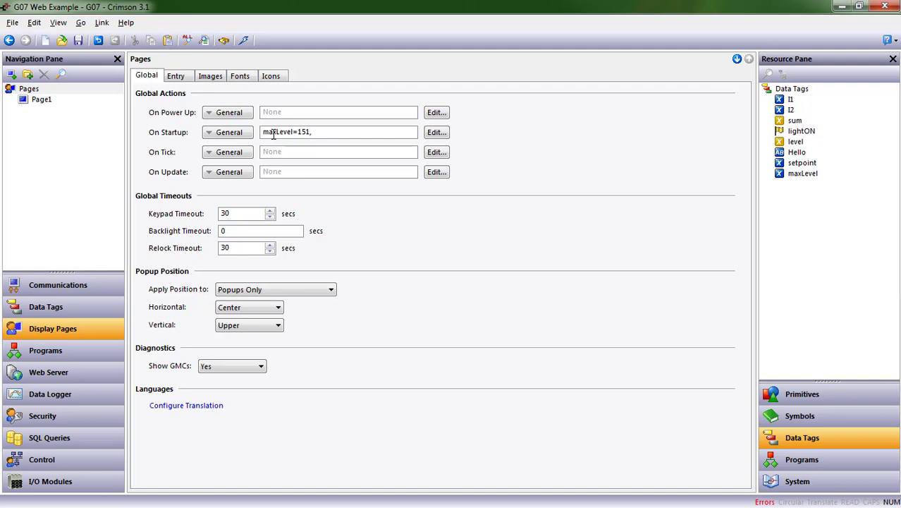
pyautogui.write('point=30')
# Commit the startup action, then move Chrome right and zoom its remote view out.
pyautogui.press('Return')
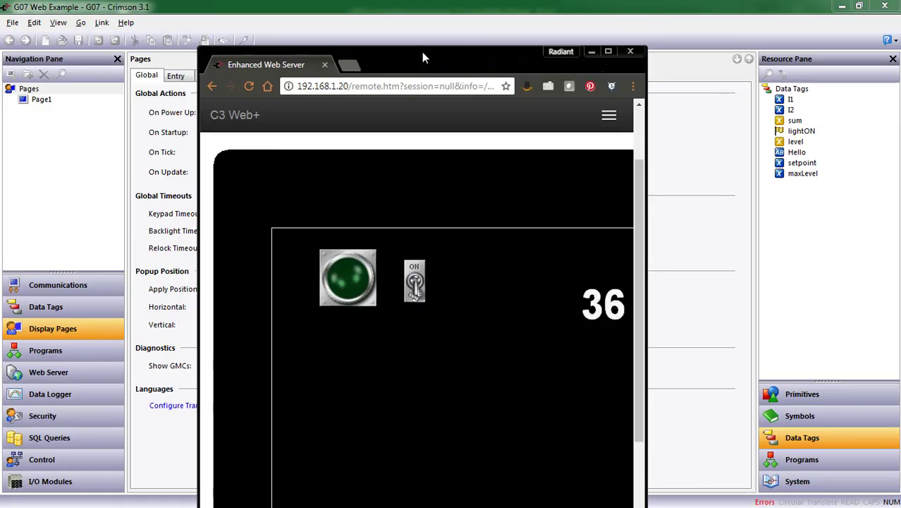
pyautogui.moveTo(421, 52); pyautogui.dragTo(524, 41)
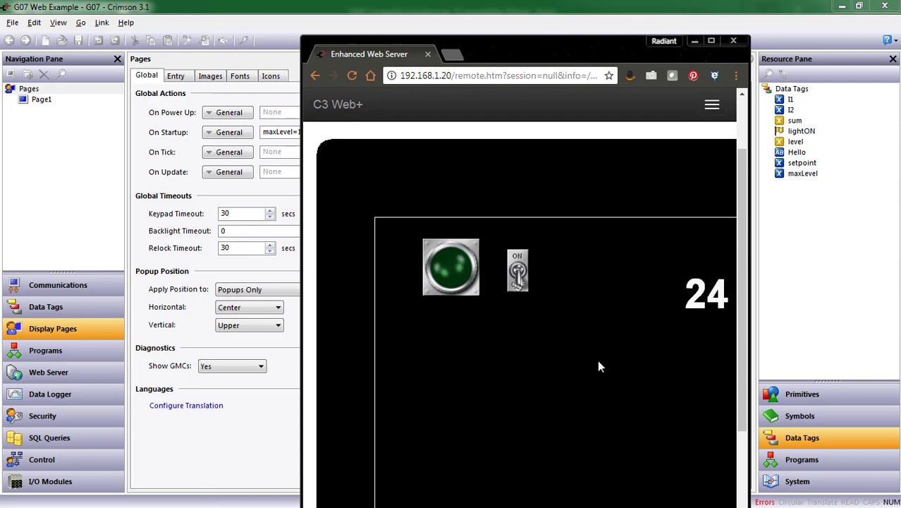
pyautogui.hotkey('ctrl', '-')
pyautogui.hotkey('ctrl', '-')
pyautogui.hotkey('ctrl', '-')
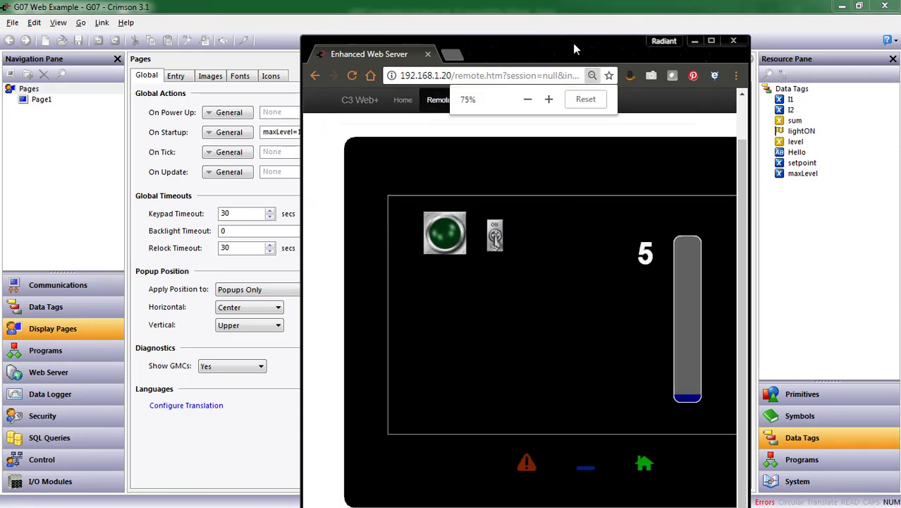
pyautogui.moveTo(573, 43); pyautogui.dragTo(738, 26)
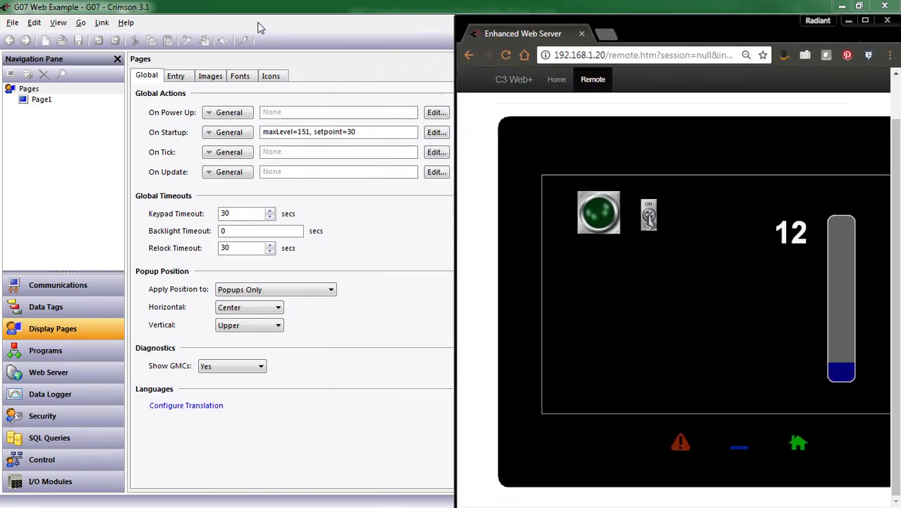
# Shrink Crimson to the left, download the project, and maximize Chrome's Remote view.
pyautogui.click(261, 27)
pyautogui.doubleClick(261, 9)
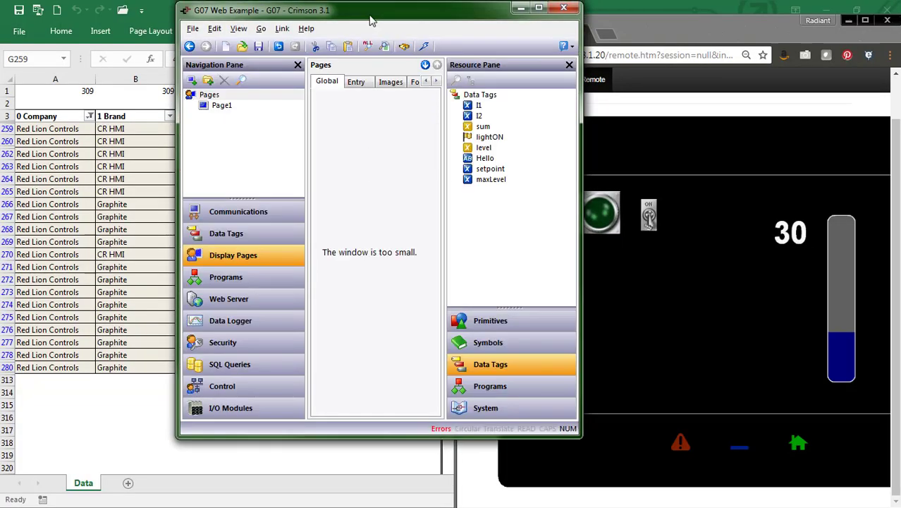
pyautogui.moveTo(380, 40); pyautogui.dragTo(227, 36)
pyautogui.click(272, 77)
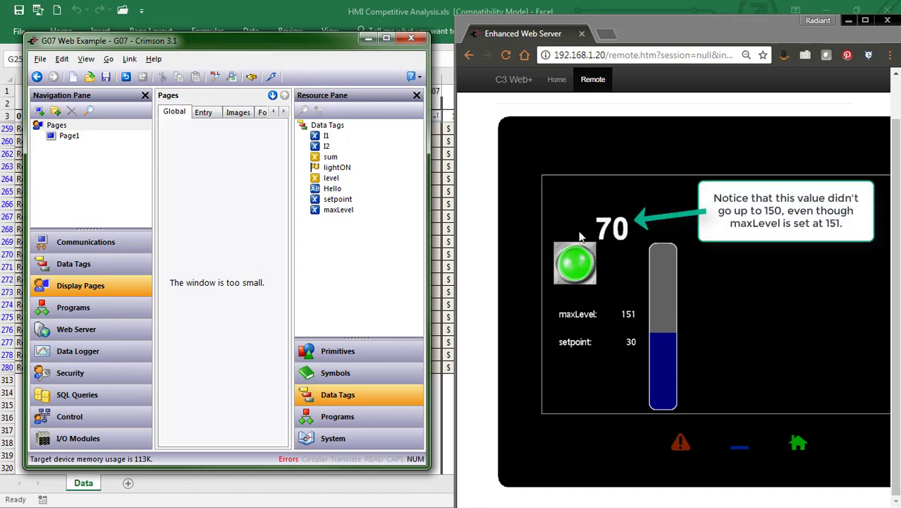
pyautogui.click(866, 20)
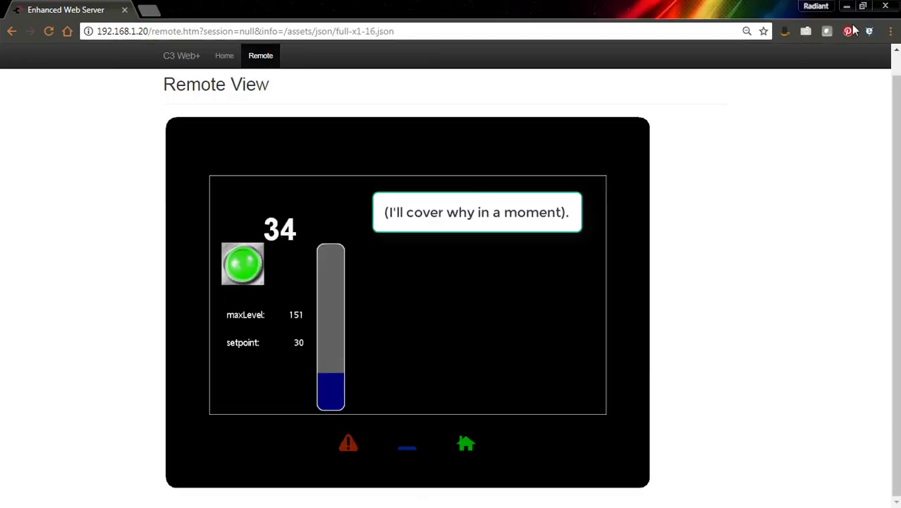
# Restore the remote page zoom and set maxLevel to 60 on the keypad.
pyautogui.hotkey('ctrl', '+')
pyautogui.hotkey('ctrl', '+')
pyautogui.hotkey('ctrl', '+')
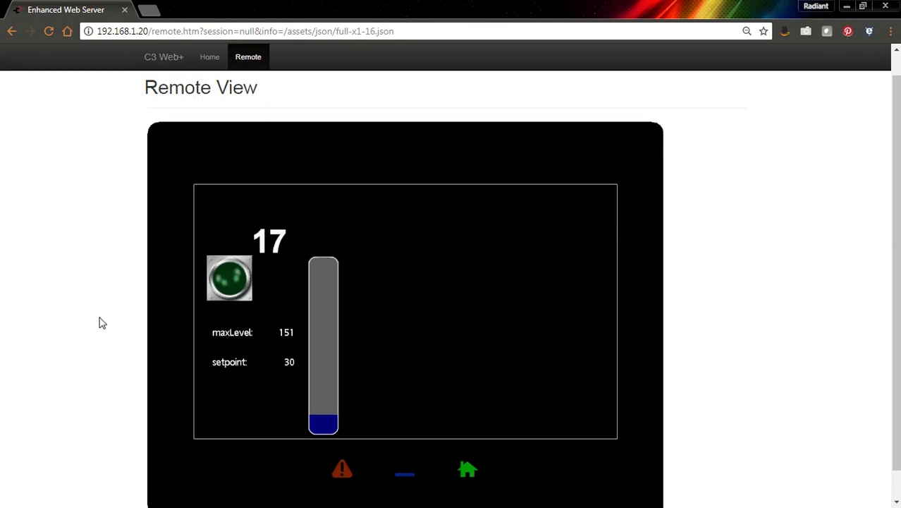
pyautogui.scroll(-2, 258, 296)
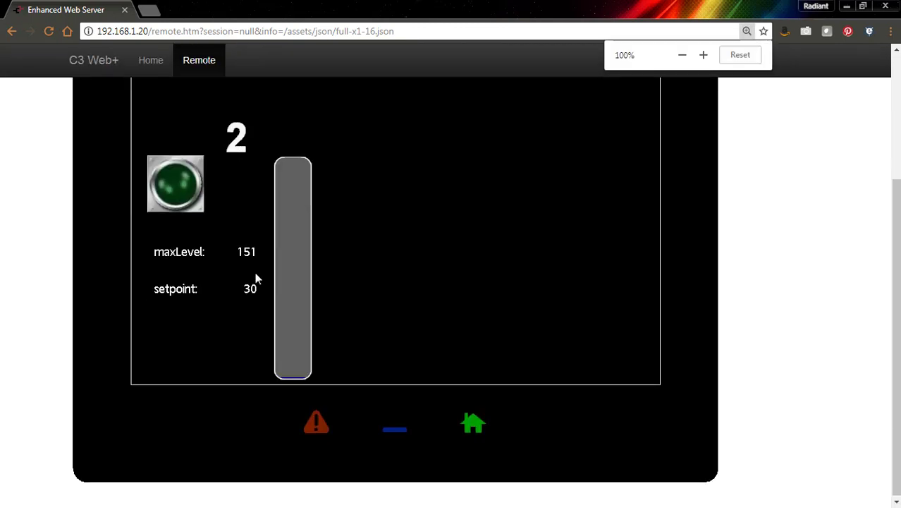
pyautogui.click(248, 253)
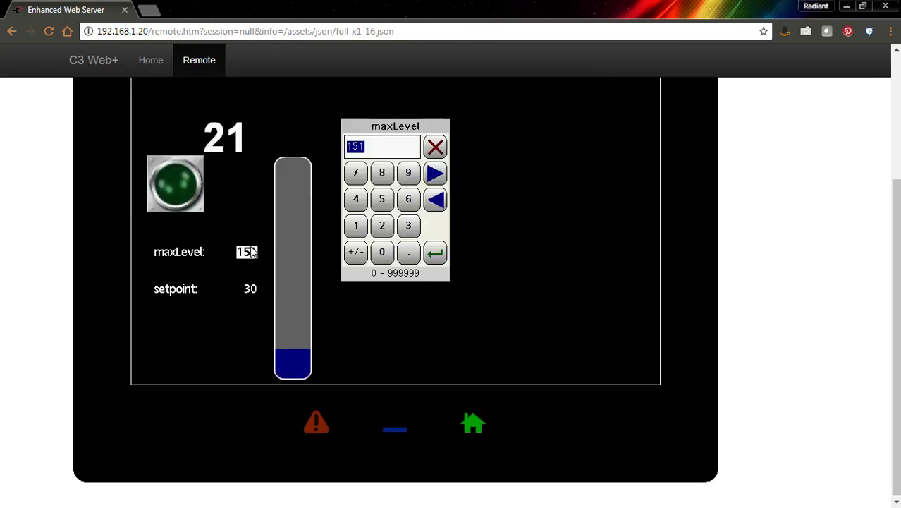
pyautogui.write('60')
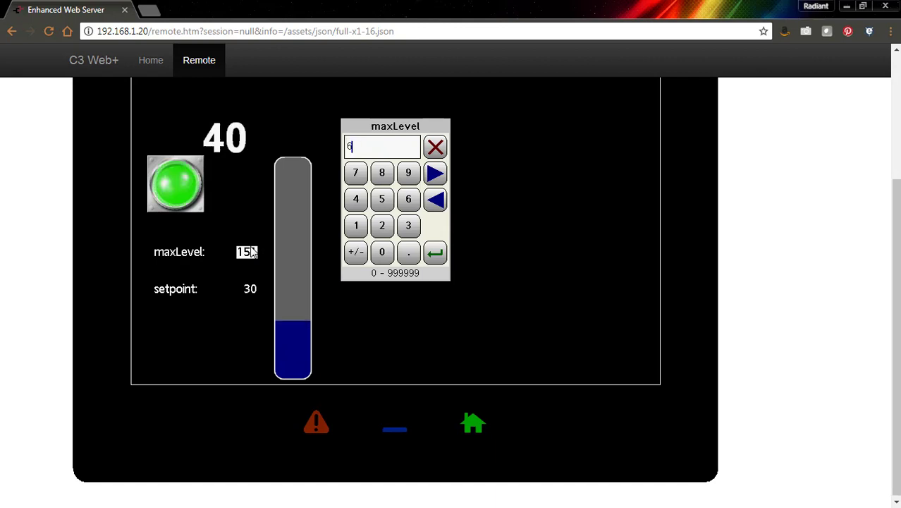
pyautogui.press('Return')
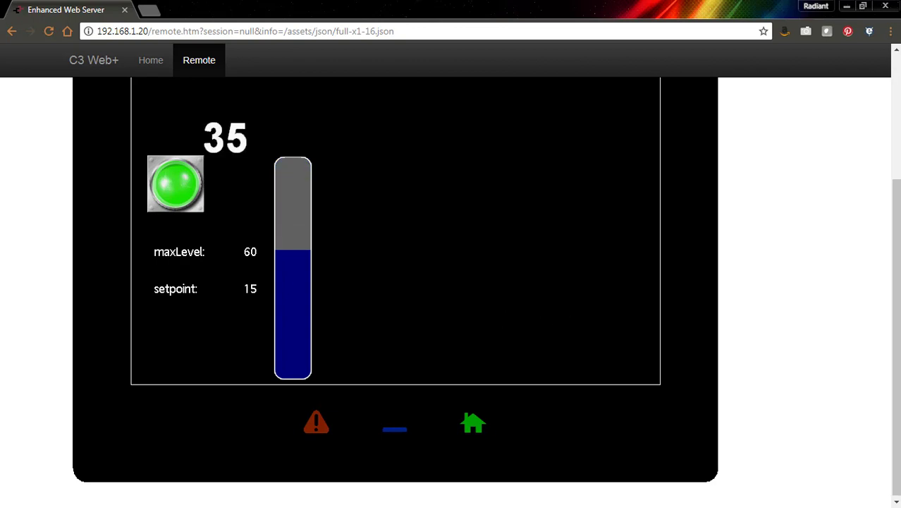
# Change the level tag's source from a fixed limit to GetUpDownData(DispCount,maxLevel).
pyautogui.hotkey('alt', 'Tab')
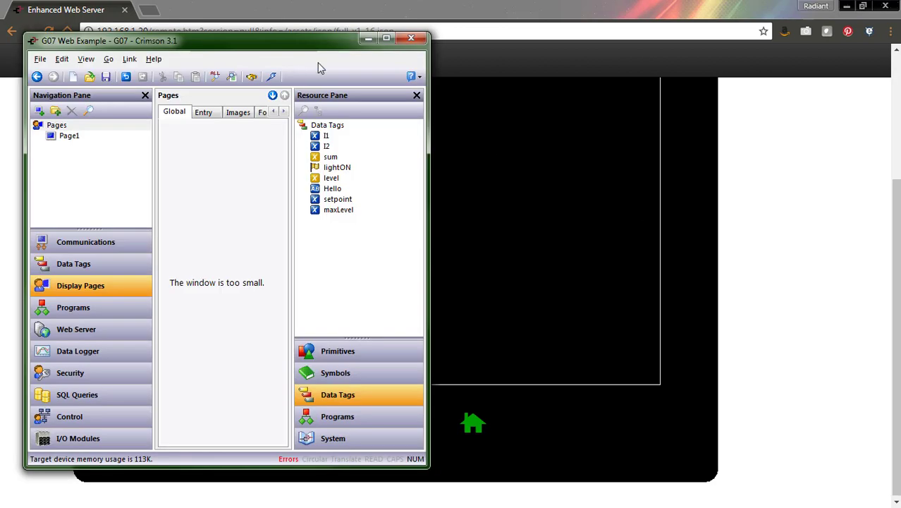
pyautogui.click(387, 38)
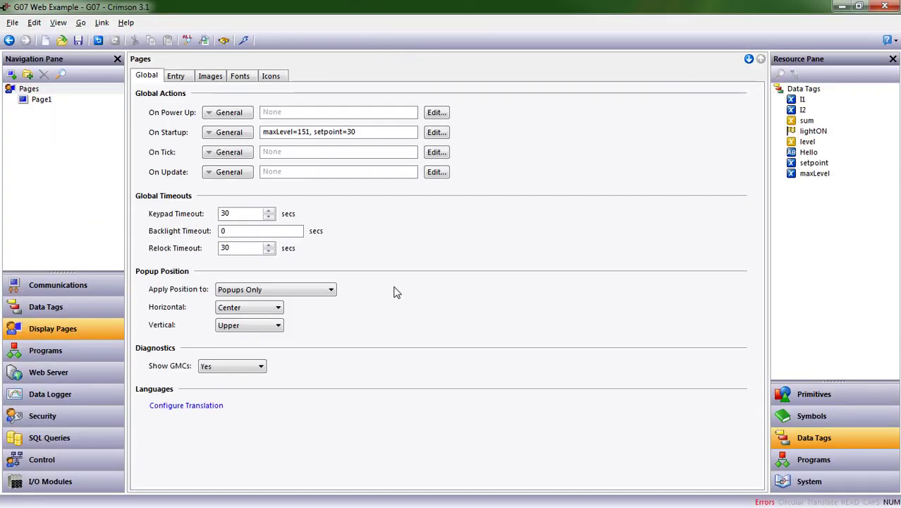
pyautogui.click(43, 306)
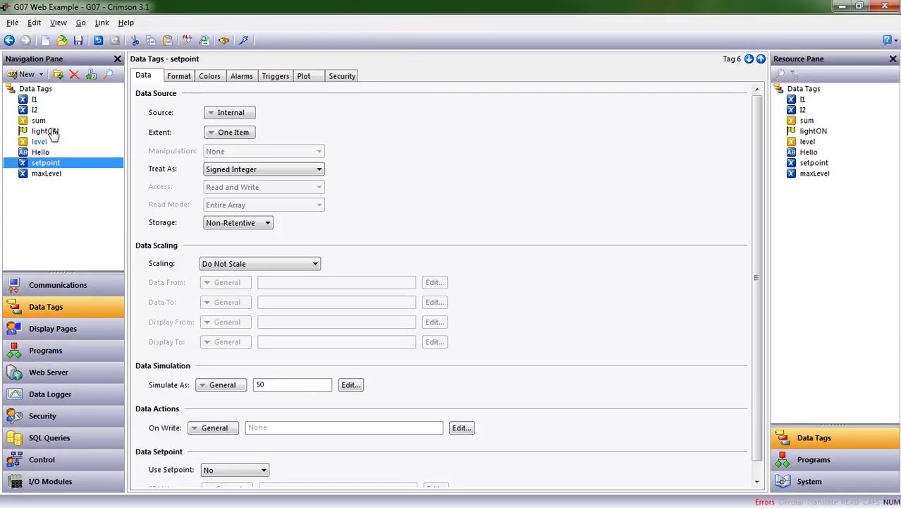
pyautogui.click(39, 141)
pyautogui.click(178, 76)
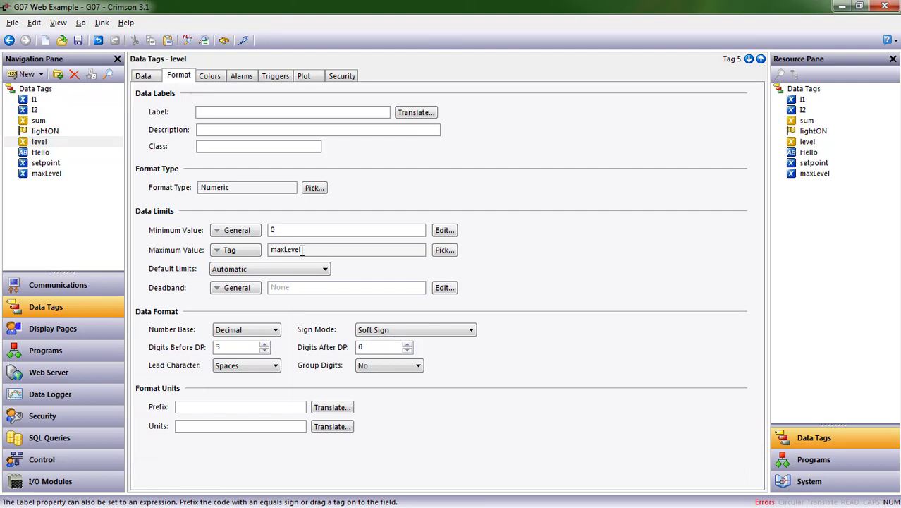
pyautogui.click(144, 76)
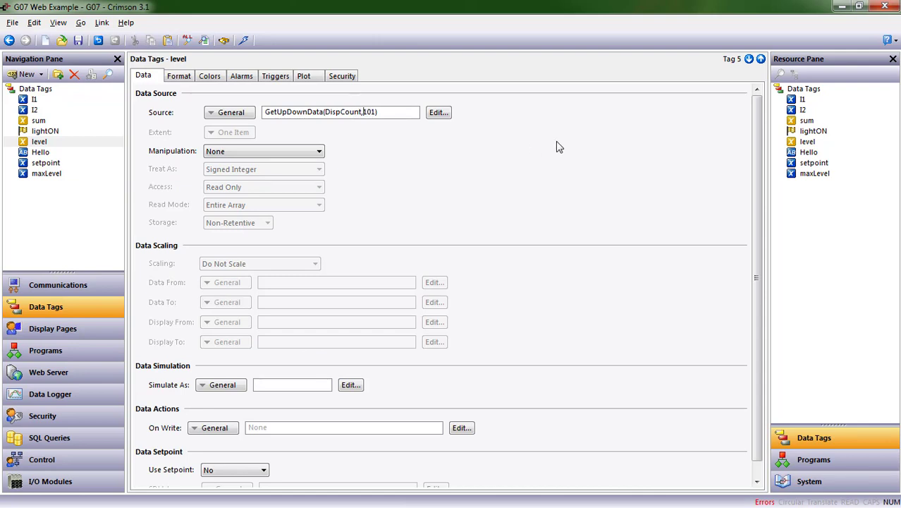
pyautogui.press('Delete')
pyautogui.press('Delete')
pyautogui.write('maxl')
pyautogui.press('Return')
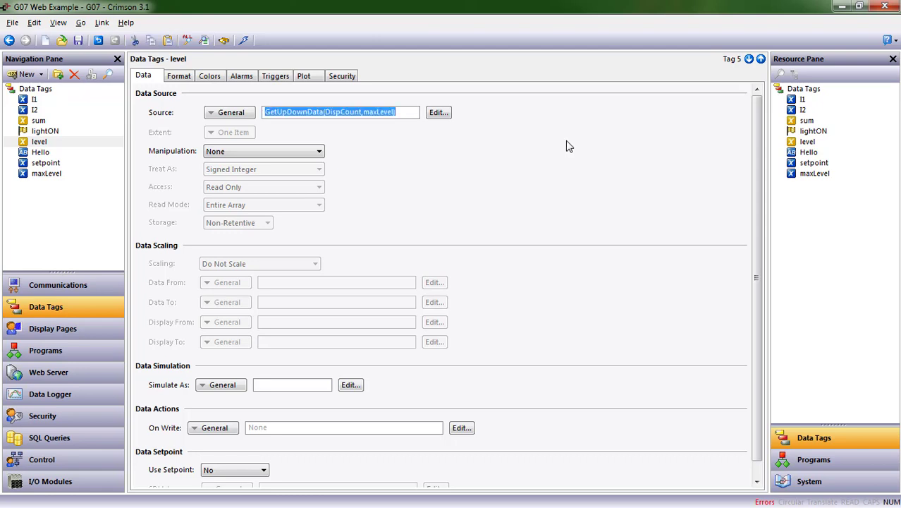
# Download the updated project and enter maxLevel 80 on the remote page.
pyautogui.click(243, 40)
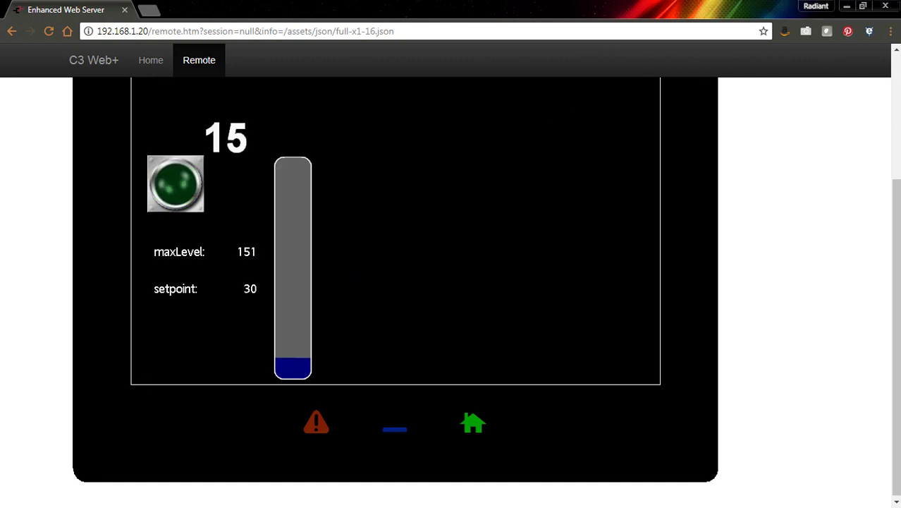
pyautogui.click(249, 252)
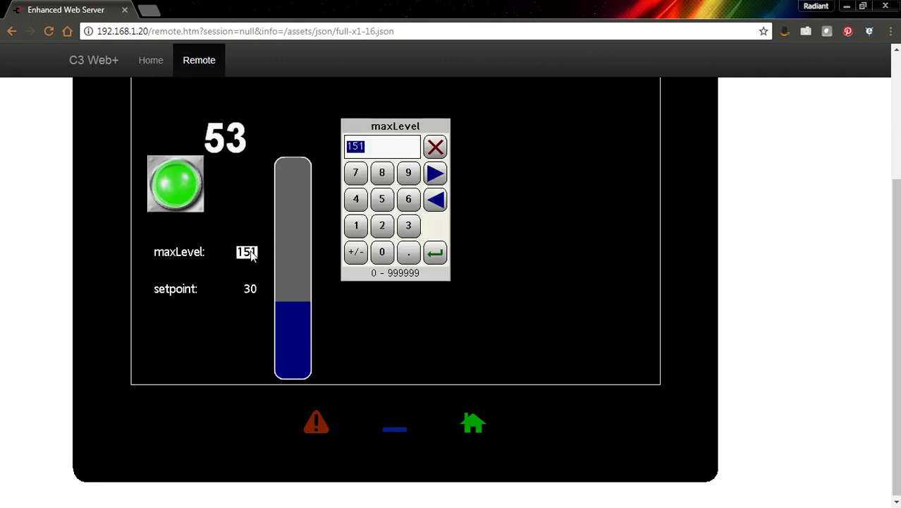
pyautogui.write('80')
pyautogui.press('Return')
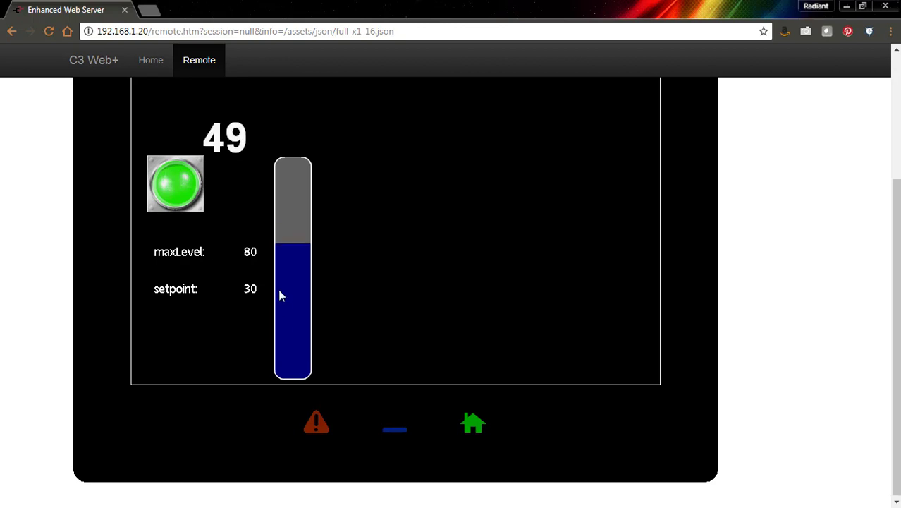
# Enter a setpoint of 75 on the remote page.
pyautogui.click(251, 290)
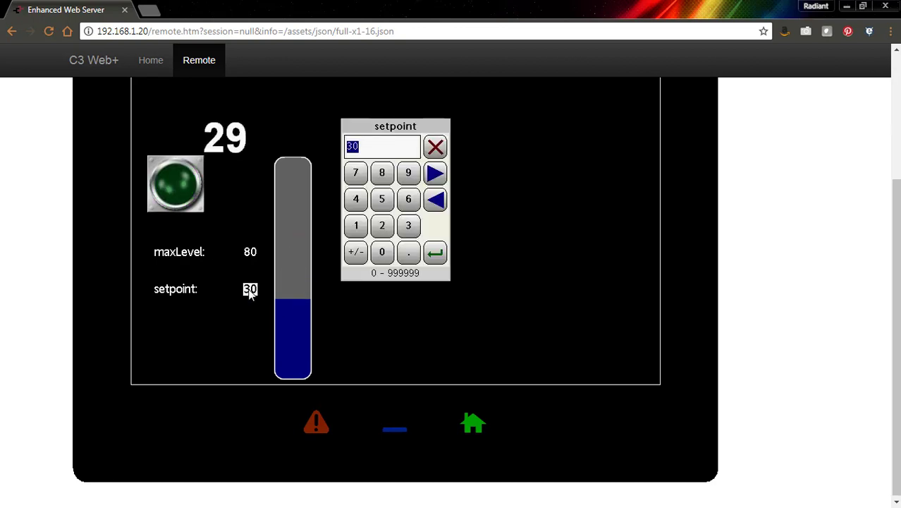
pyautogui.write('75')
pyautogui.press('Return')
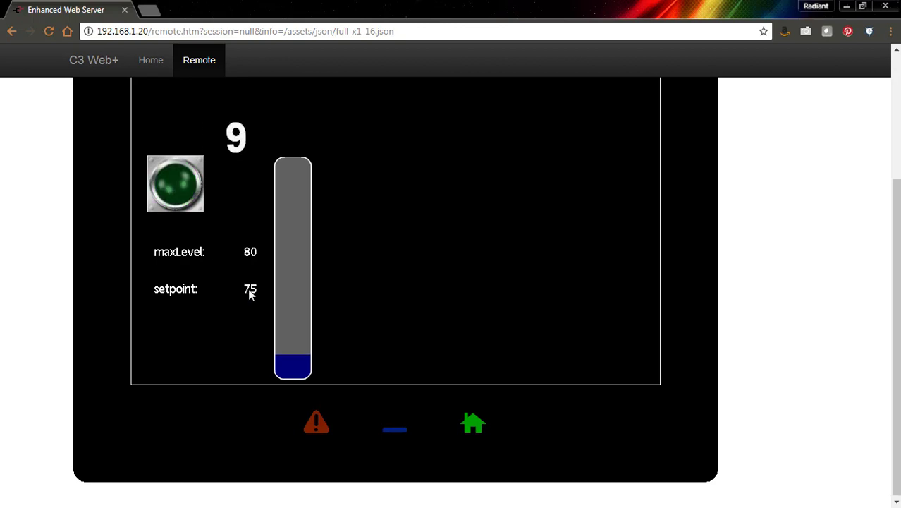